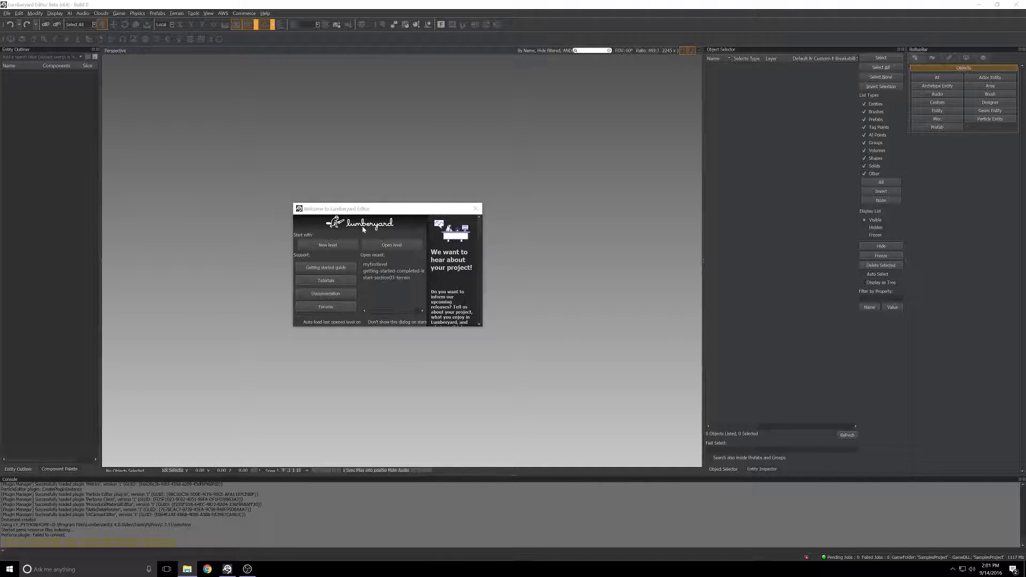
Step: Create a new level named trigger_tests and accept the terrain defaults
click(329, 245)
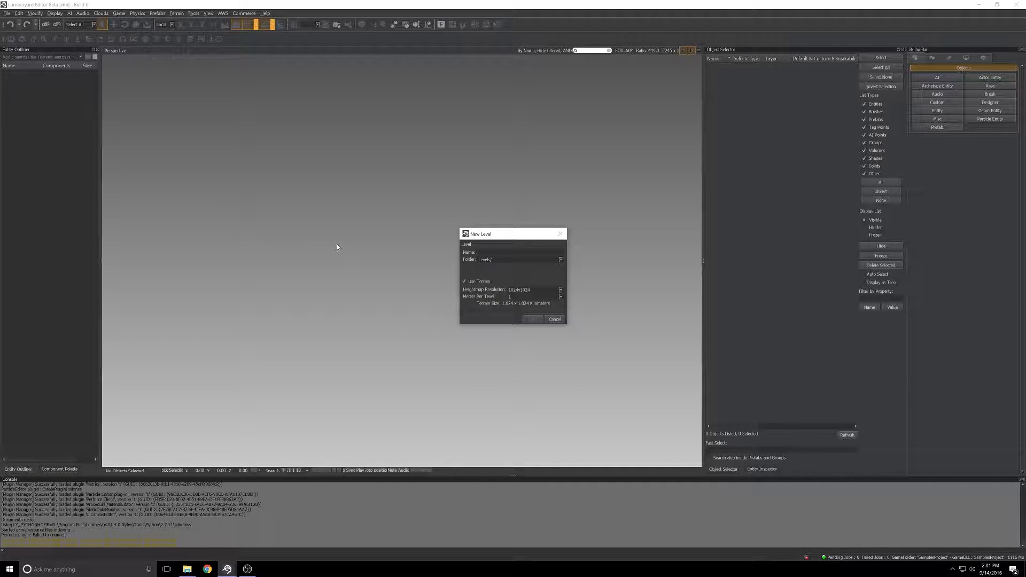
text(trigger_tests)
click(531, 319)
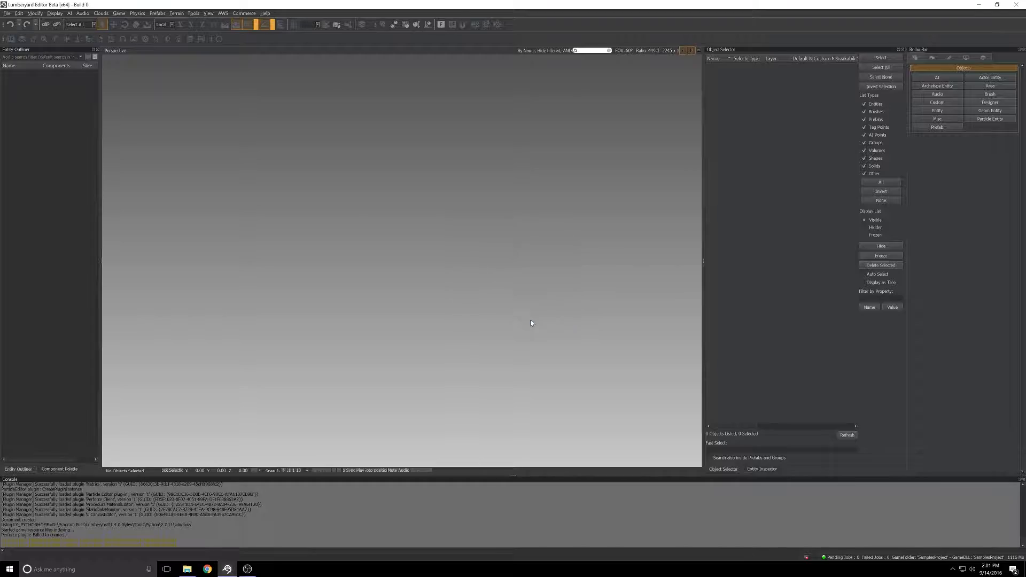
click(514, 323)
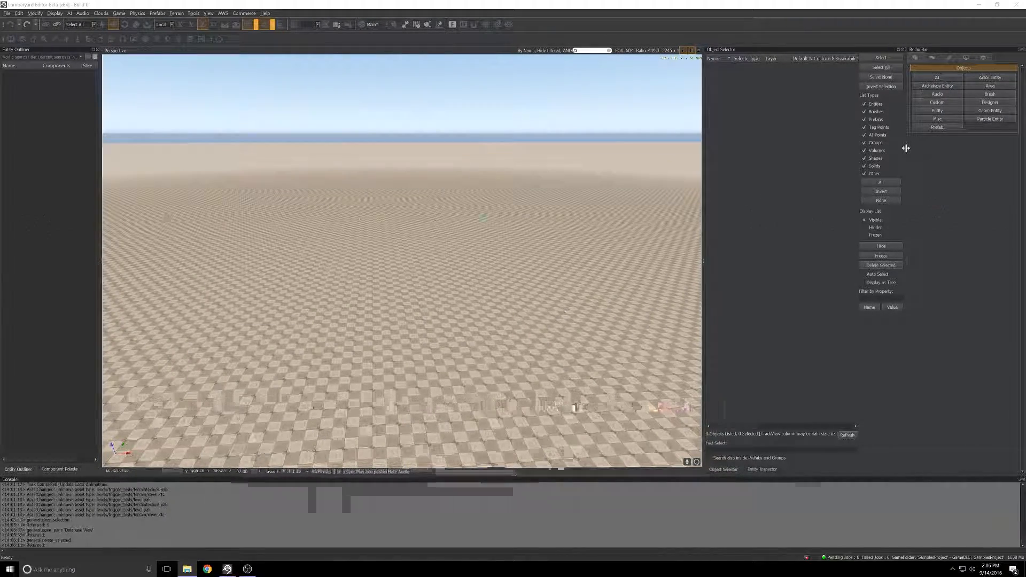
Step: Place a ProximityTrigger entity from the Triggers group on the open terrain
click(934, 110)
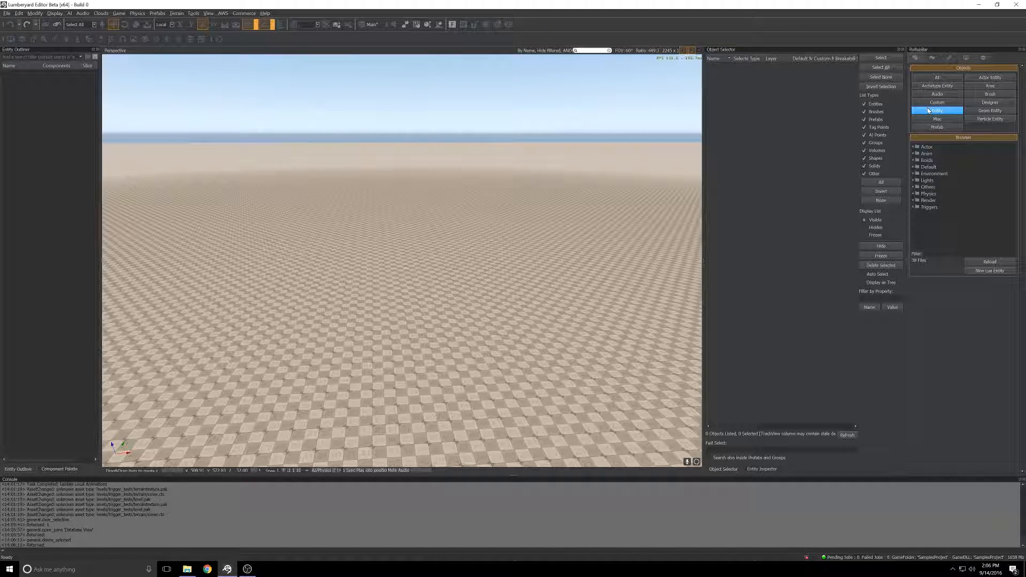
click(915, 208)
drag(928, 223, 370, 278)
right_drag(348, 271, 300, 248)
key(w)
key(a)
key(d)
key(s)
key(a)
key(w)
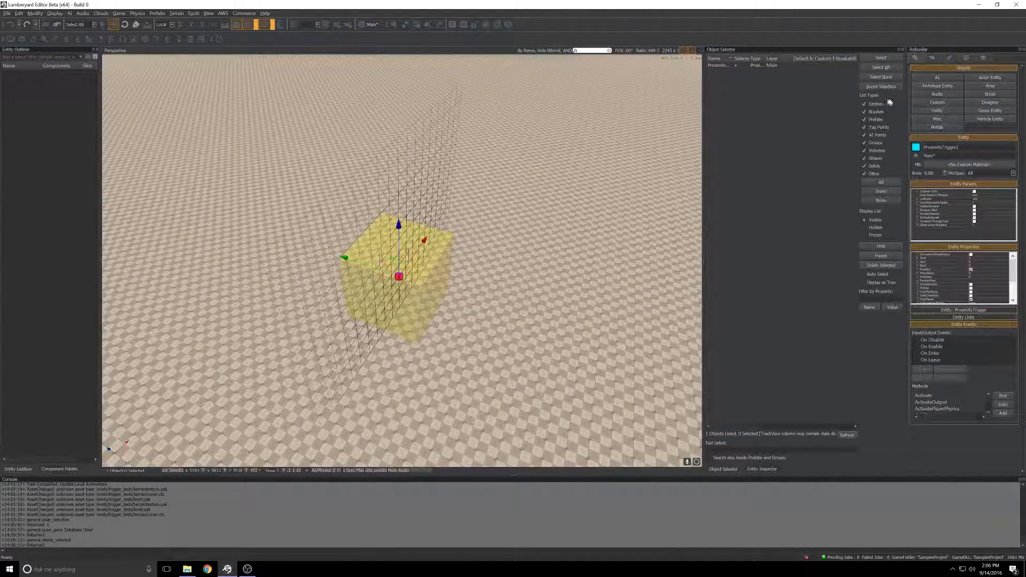
Step: Set the terrain Layer Painter color to bright green and paint a patch of ground around the proximity trigger
click(933, 57)
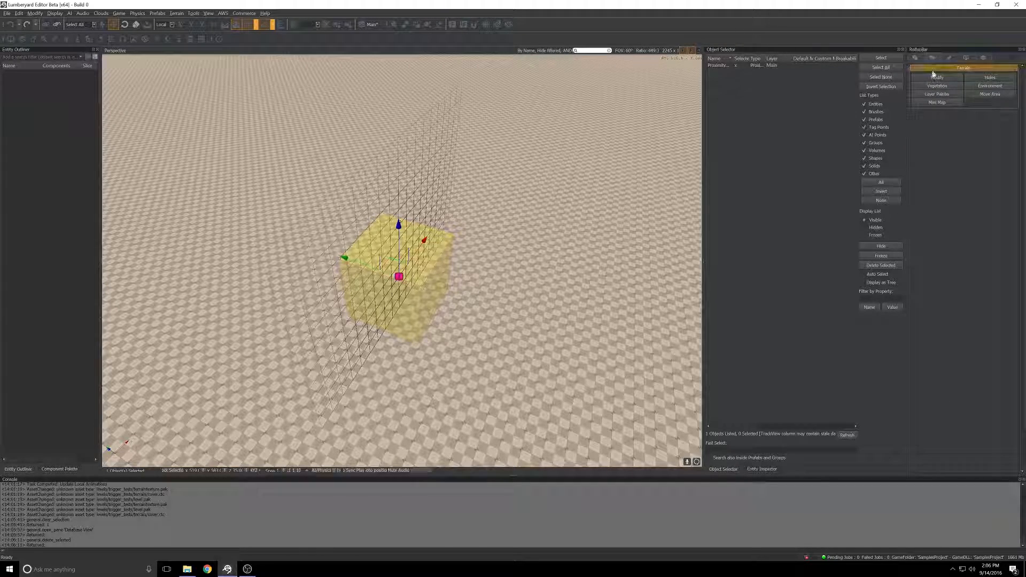
click(931, 95)
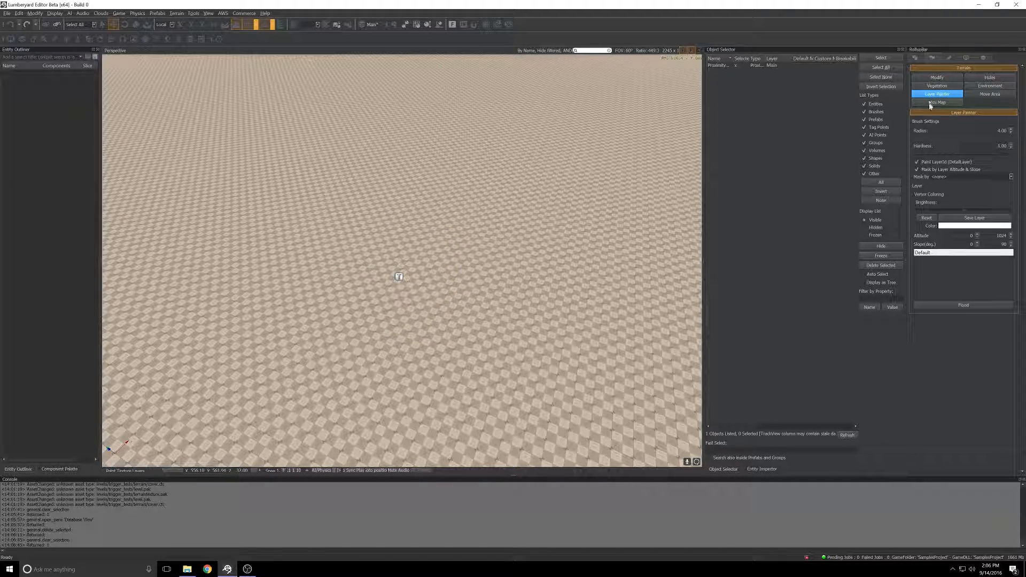
click(944, 226)
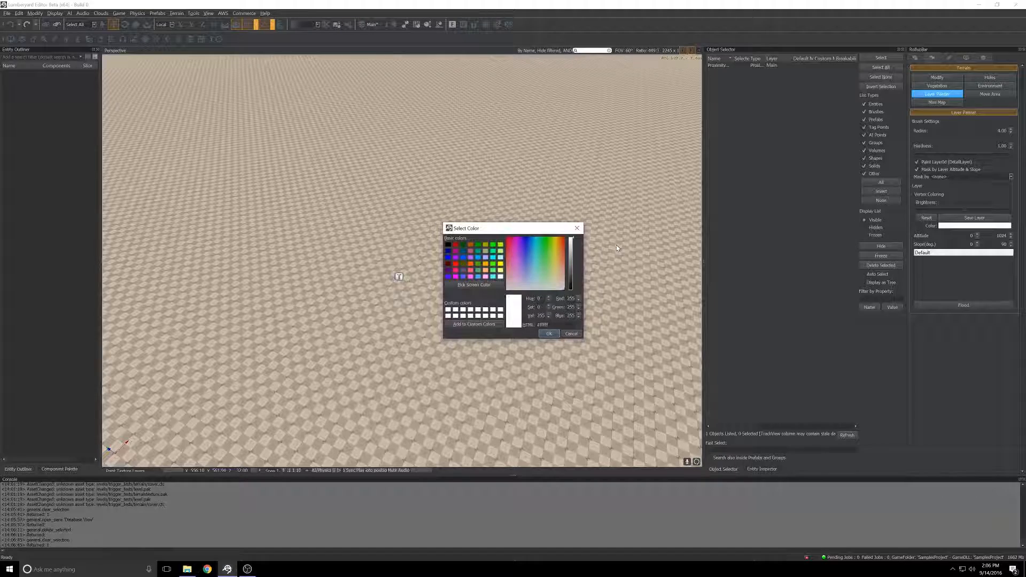
click(517, 242)
drag(517, 242, 546, 239)
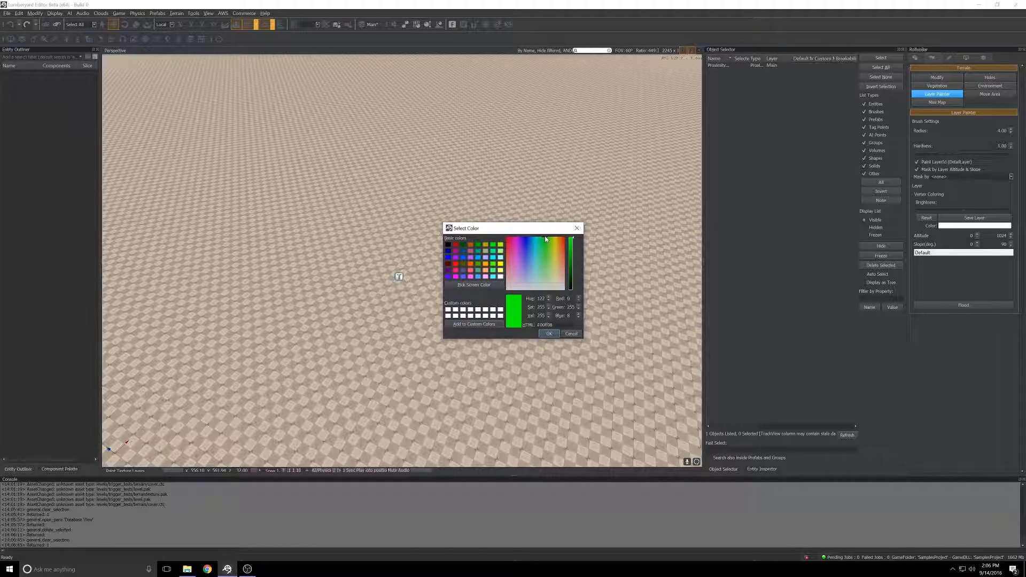
click(553, 333)
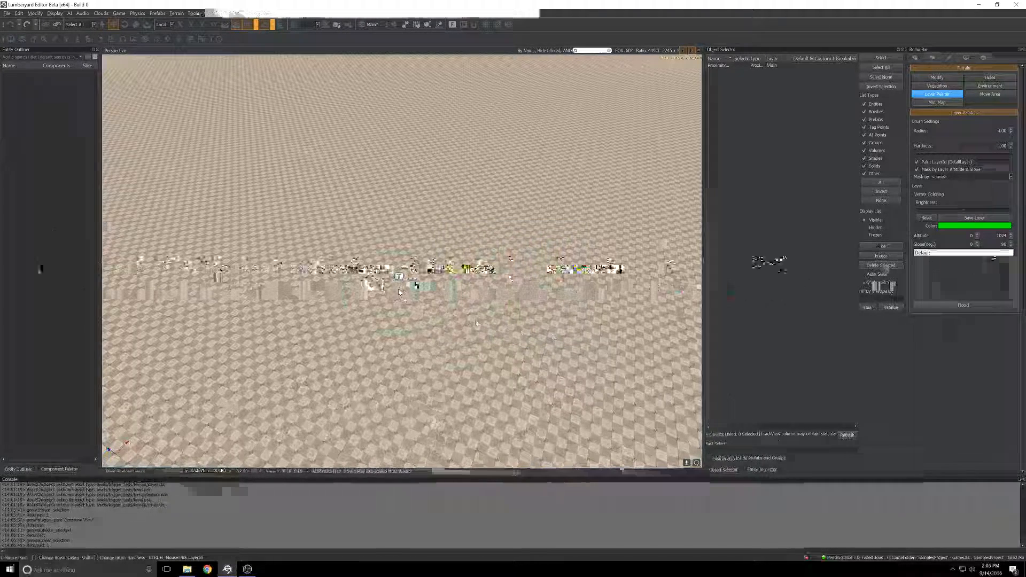
drag(399, 291, 398, 293)
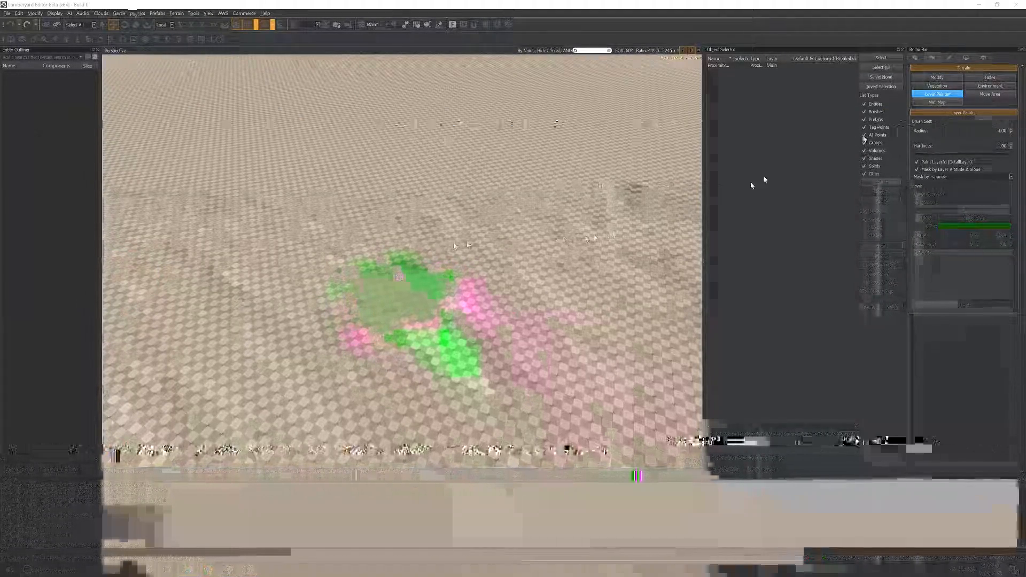
Step: Place a Light entity over the green patch and raise it slightly above the ground
click(918, 58)
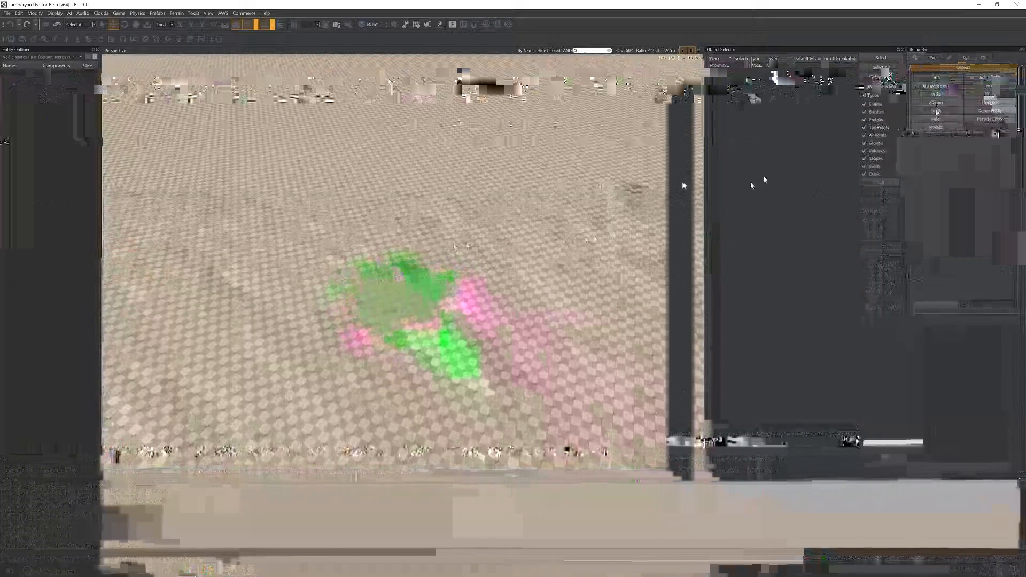
click(937, 111)
click(914, 181)
drag(923, 186, 412, 288)
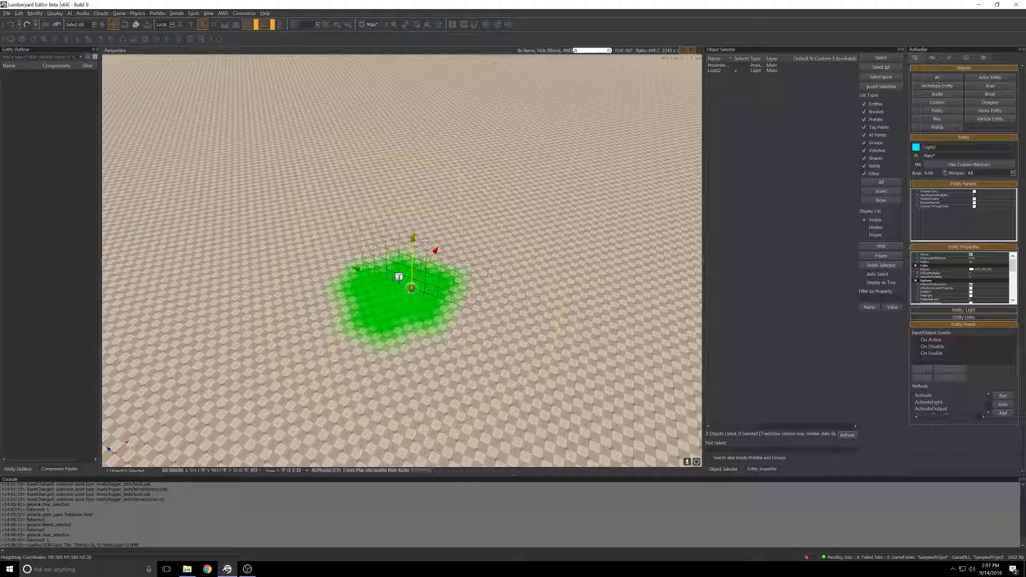
drag(411, 225, 411, 220)
right_drag(411, 220, 368, 285)
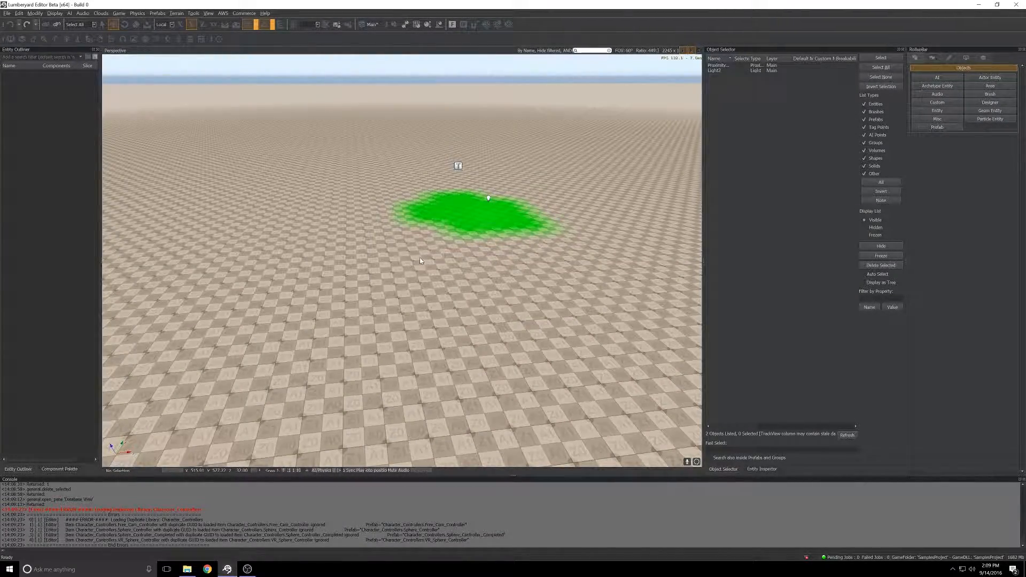
Step: Load the character_controllers.xml library into the Prefabs Library of the Database View and expand its prefab list
click(191, 39)
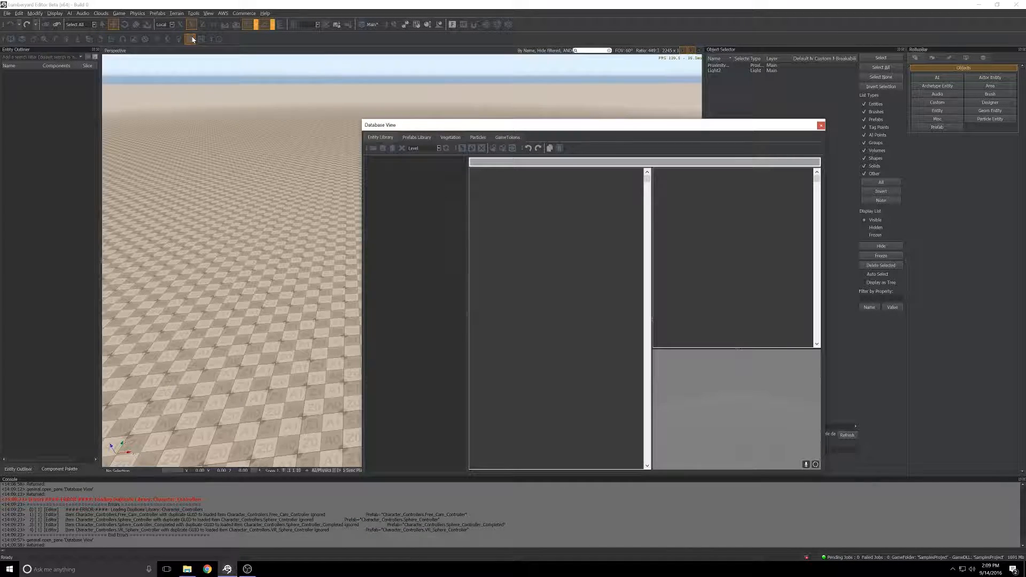
click(416, 138)
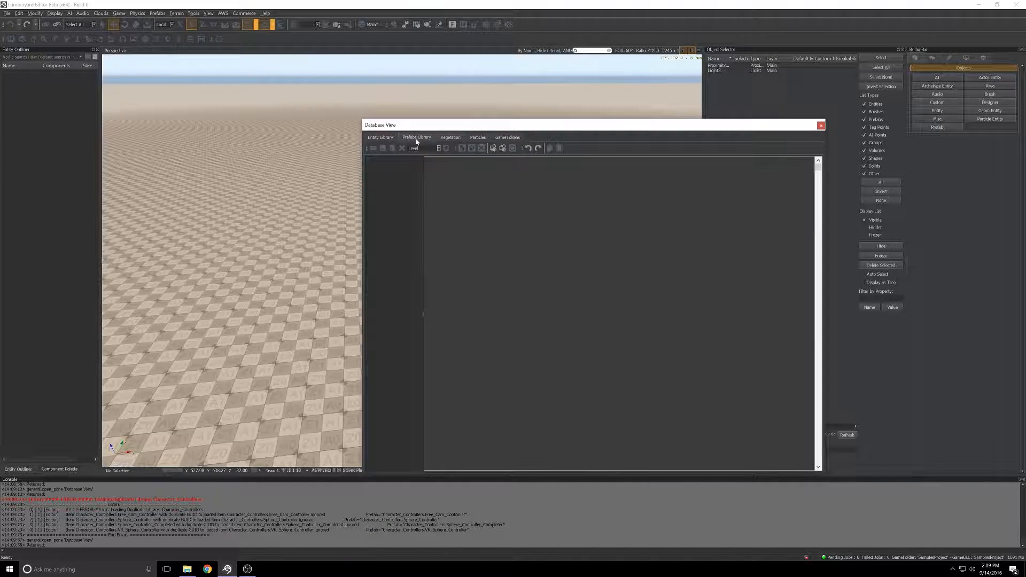
click(373, 148)
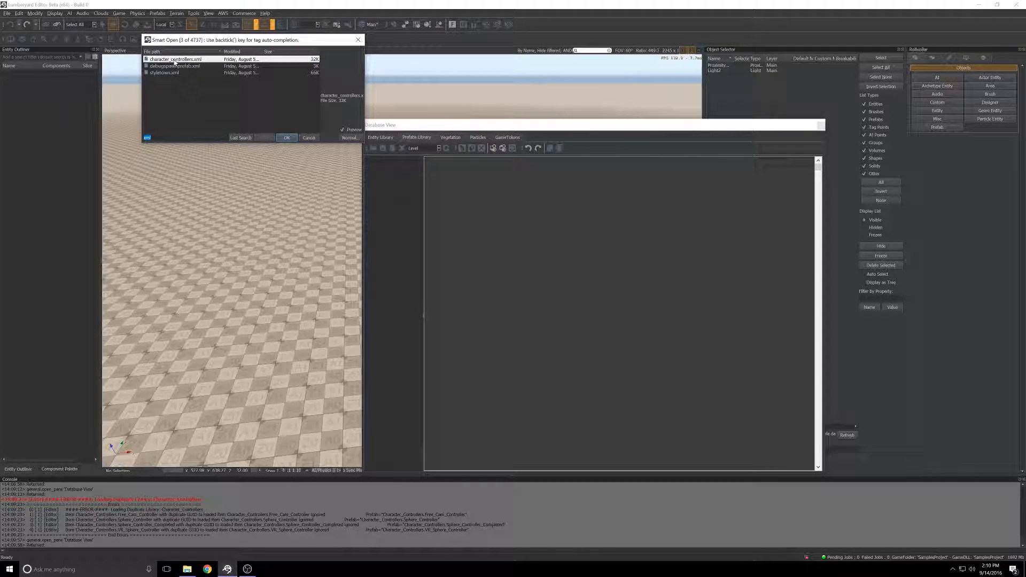
click(286, 139)
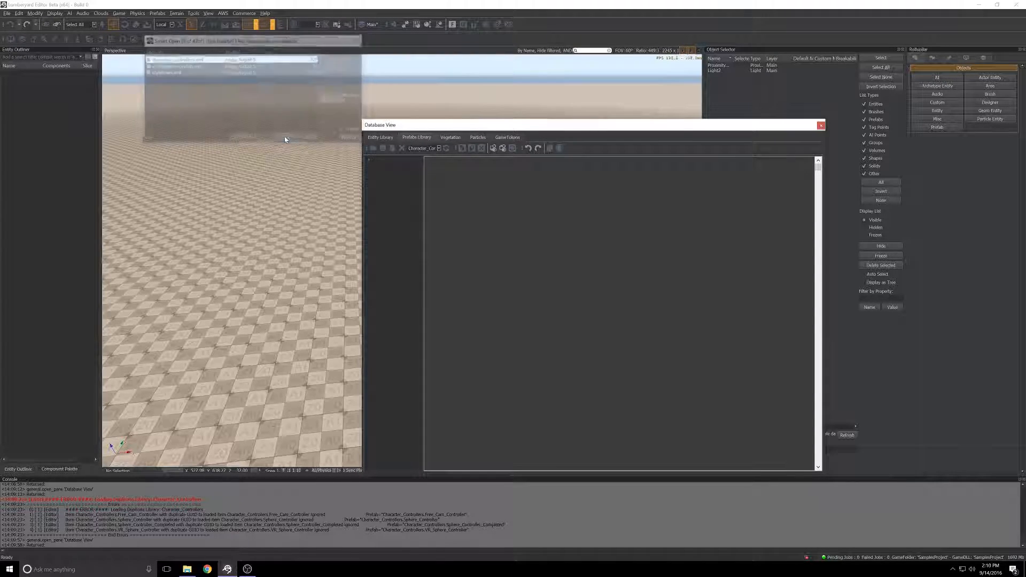
click(368, 160)
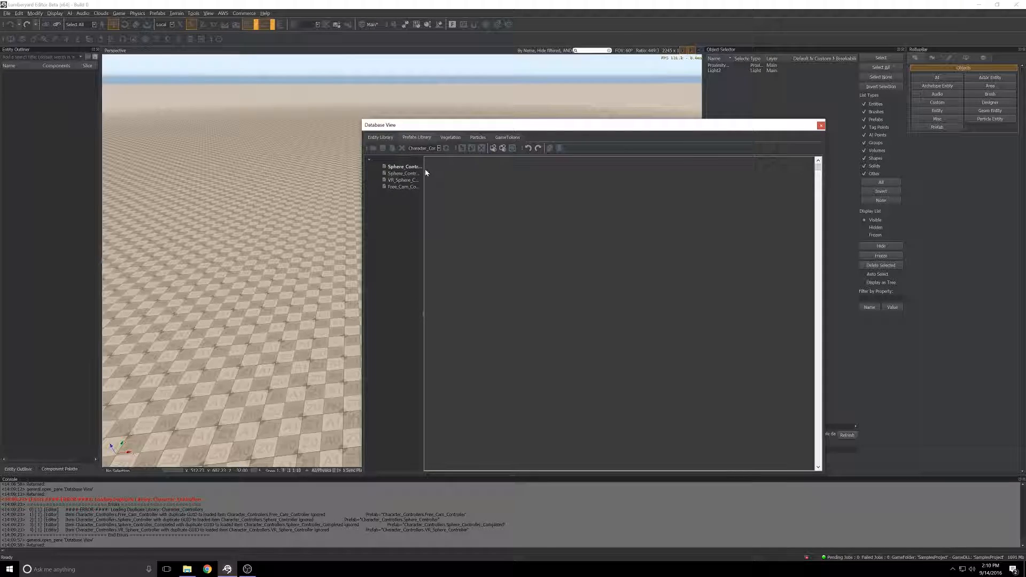
Step: Place the Sphere_Controller prefab in the level and close the Database View
drag(424, 172, 500, 176)
drag(408, 167, 197, 271)
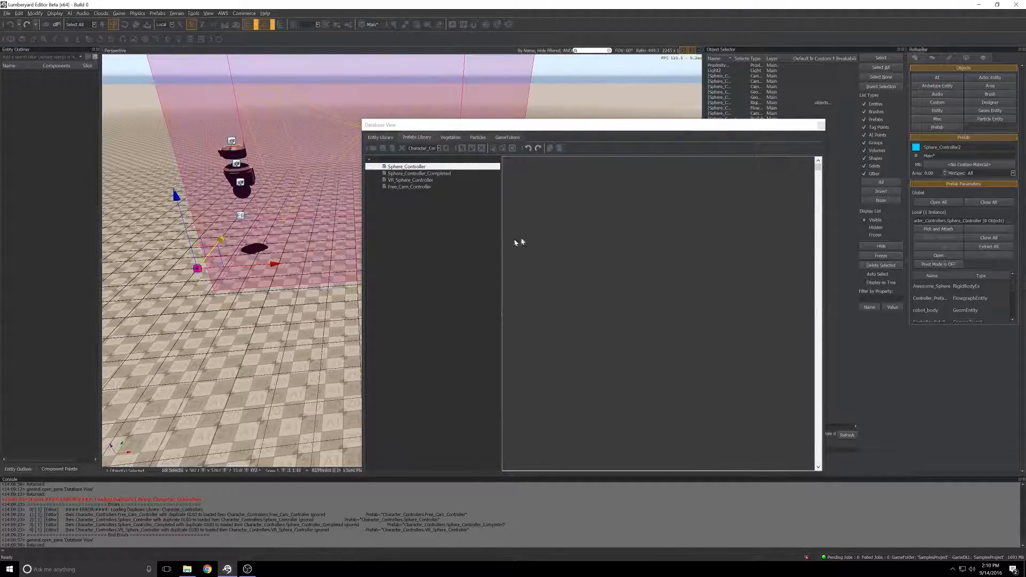
click(821, 125)
Step: Move the Sphere_Controller prefab along its X axis, farther away from the green patch
right_drag(402, 260, 385, 238)
key(s)
right_drag(513, 227, 503, 246)
key(d)
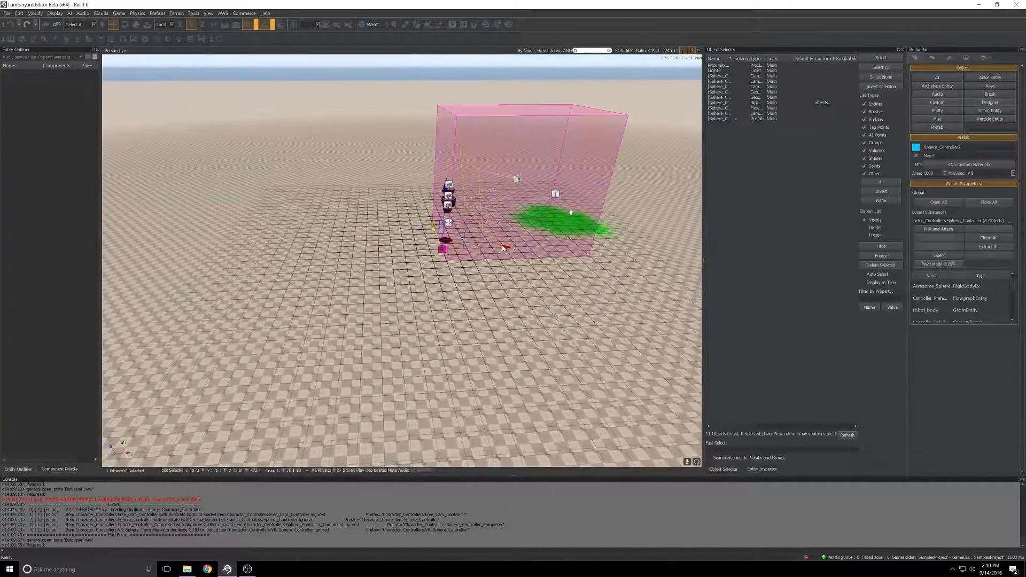
drag(502, 247, 271, 223)
key(a)
right_drag(261, 222, 374, 246)
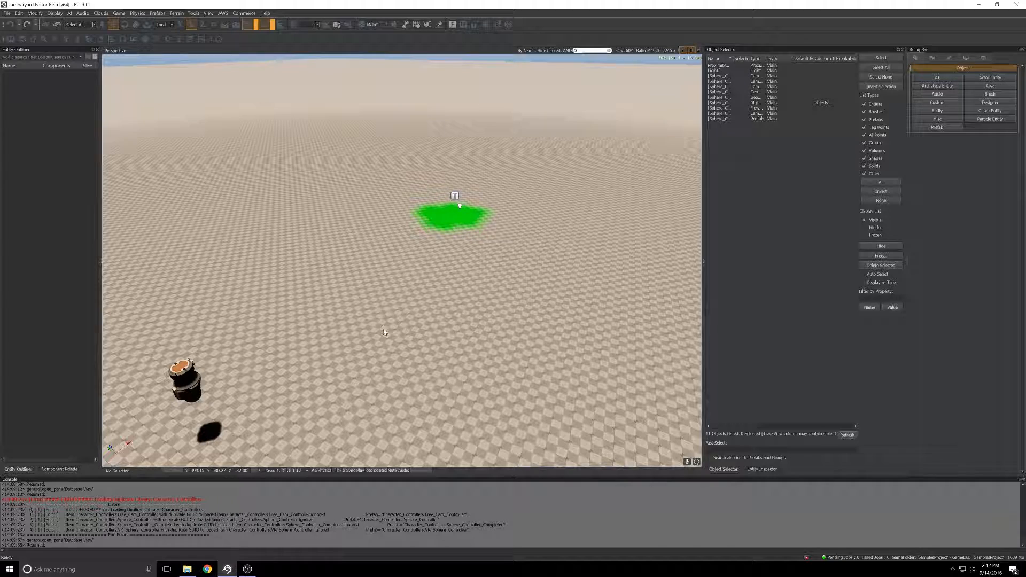
Step: Turn off the Active property of the light above the green patch and deselect it
click(455, 196)
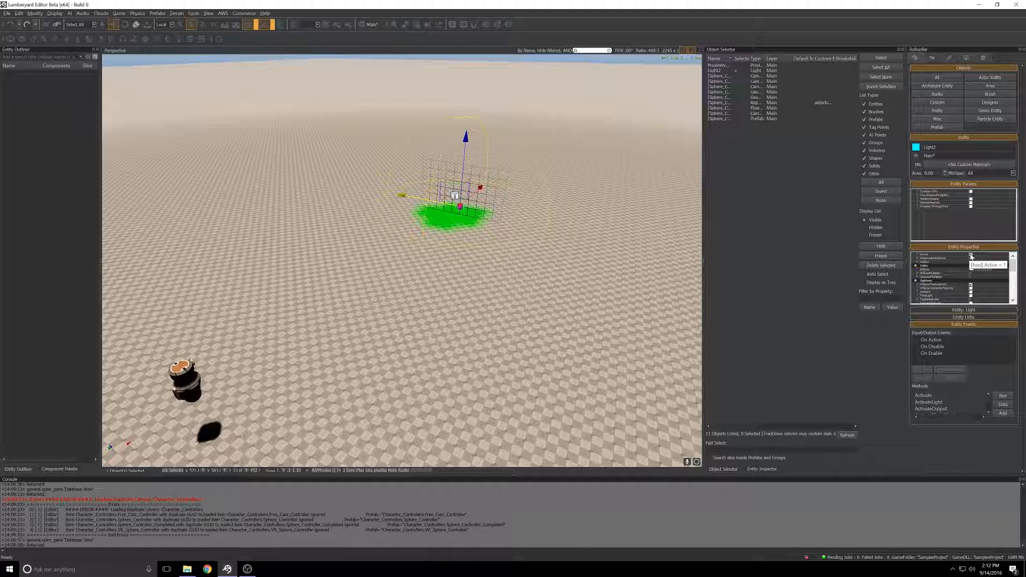
click(971, 257)
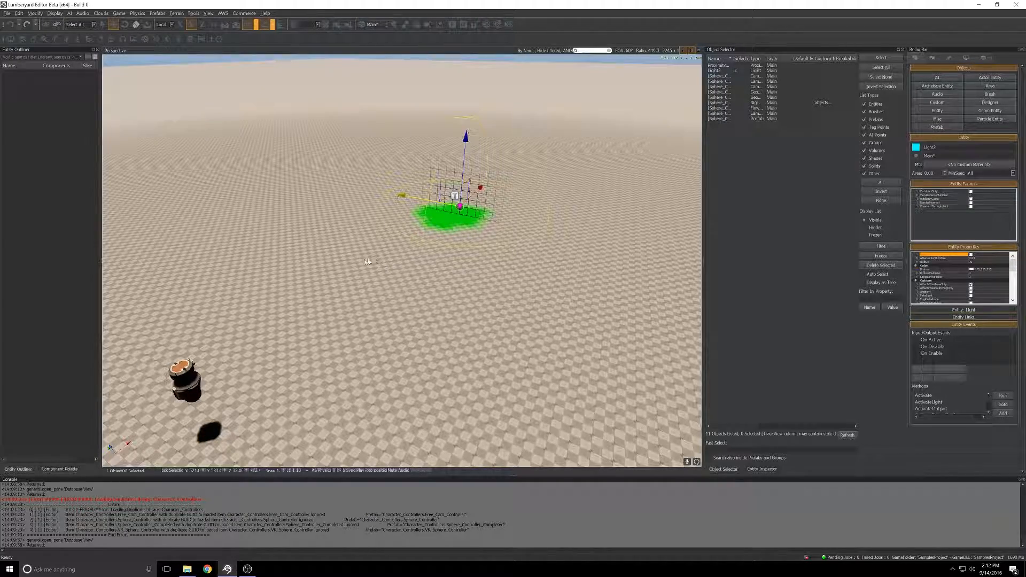
click(272, 300)
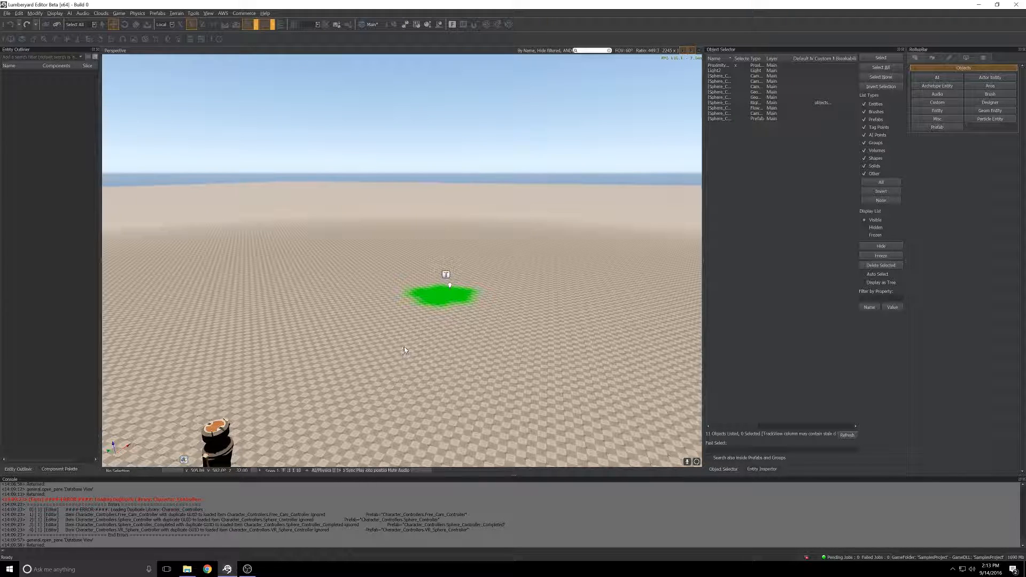
Step: Create a flow graph for the proximity trigger in a group named fg_prox
click(450, 285)
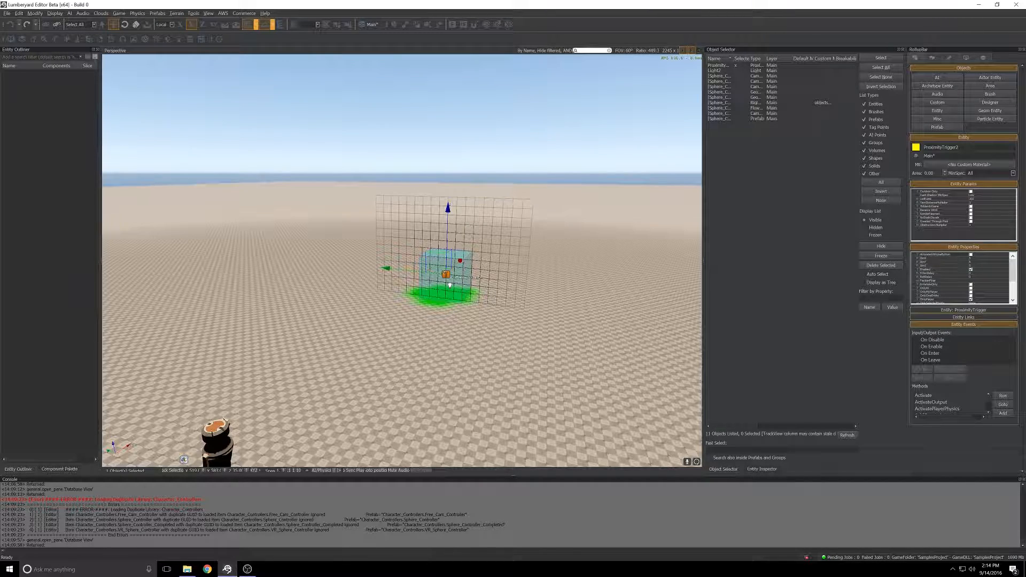
right_click(447, 275)
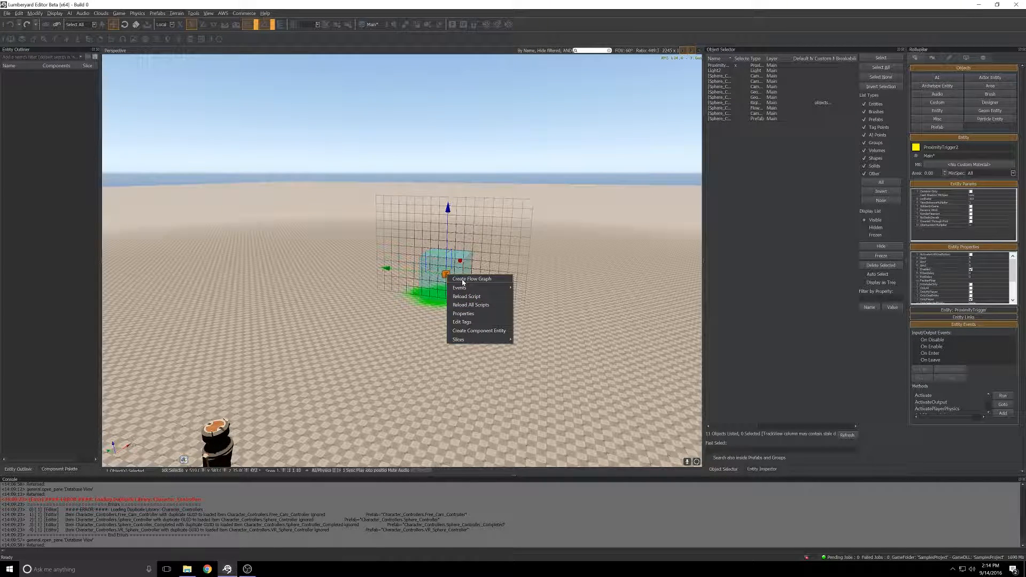
click(462, 281)
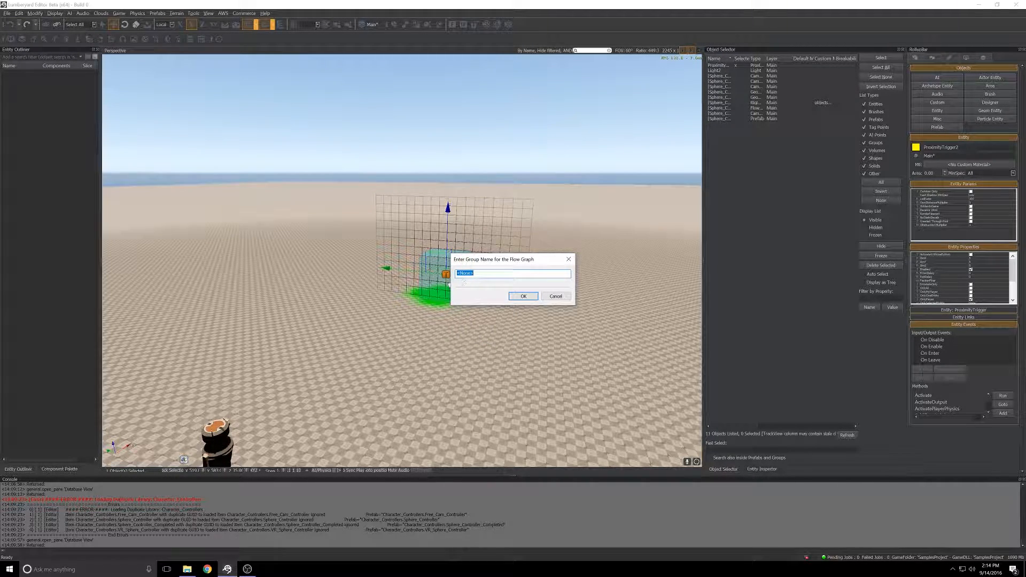
text(fg_prox)
click(524, 297)
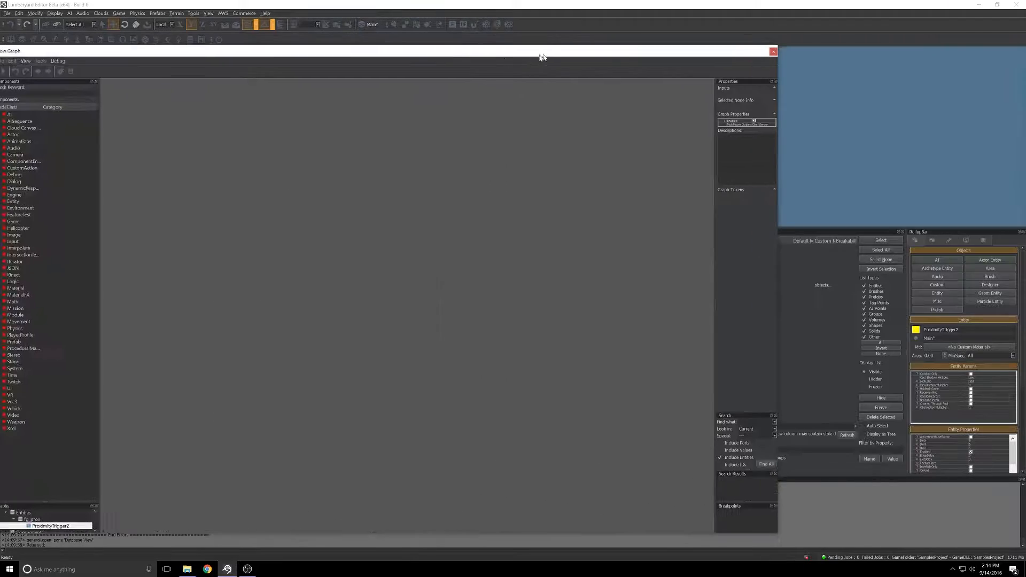
drag(542, 57, 607, 35)
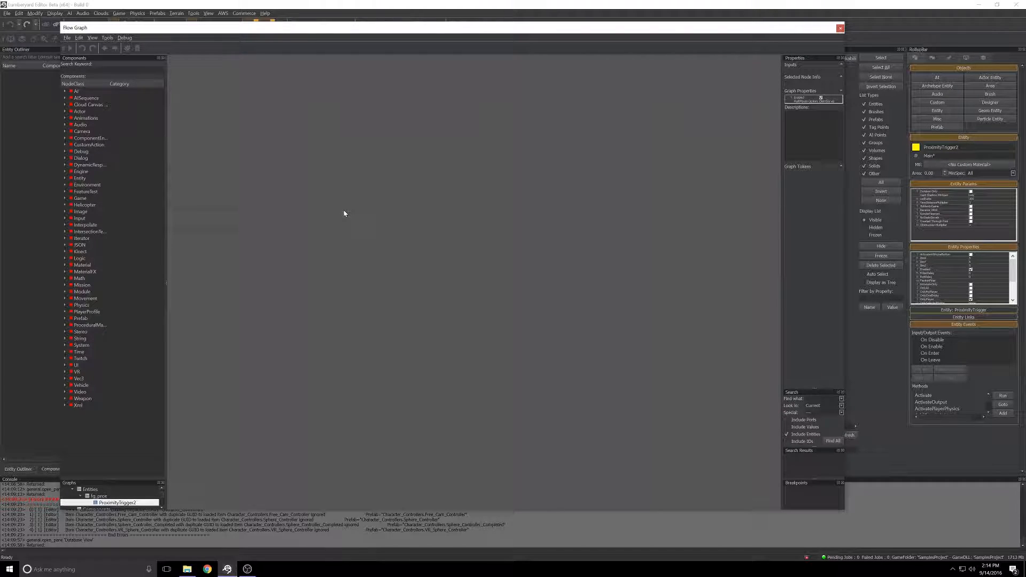
Step: Add the graph's default entity, the proximity trigger, as a node in the flow graph
right_click(344, 213)
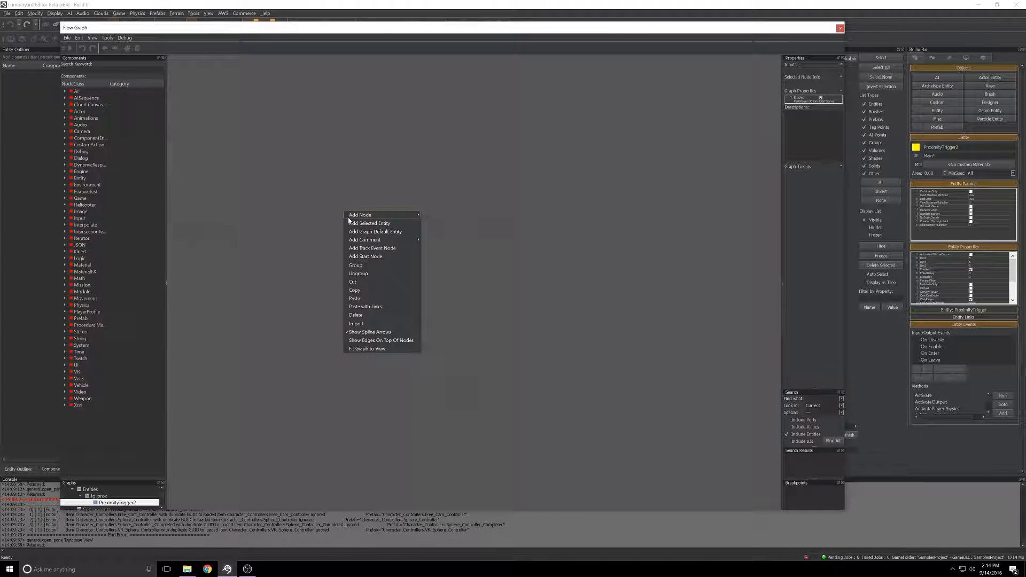
mouse_move(348, 217)
click(368, 232)
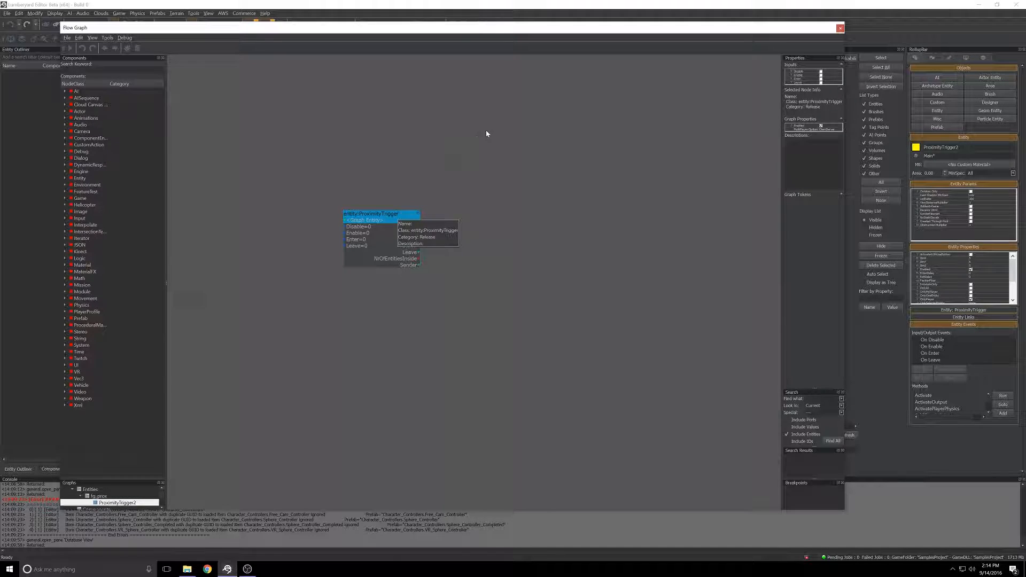
Step: Close the Flow Graph window and select the light entity above the green patch
click(841, 27)
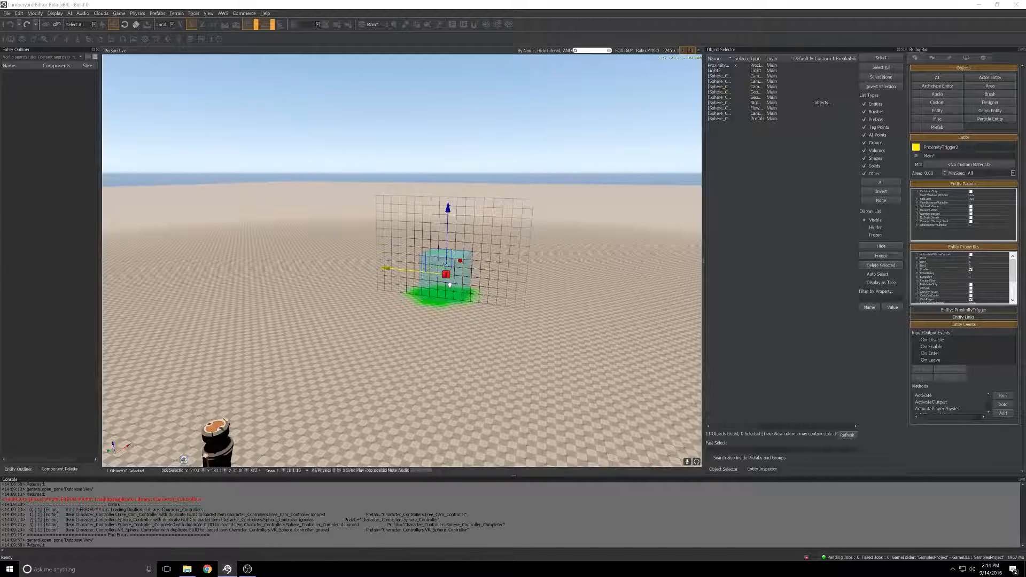
click(453, 288)
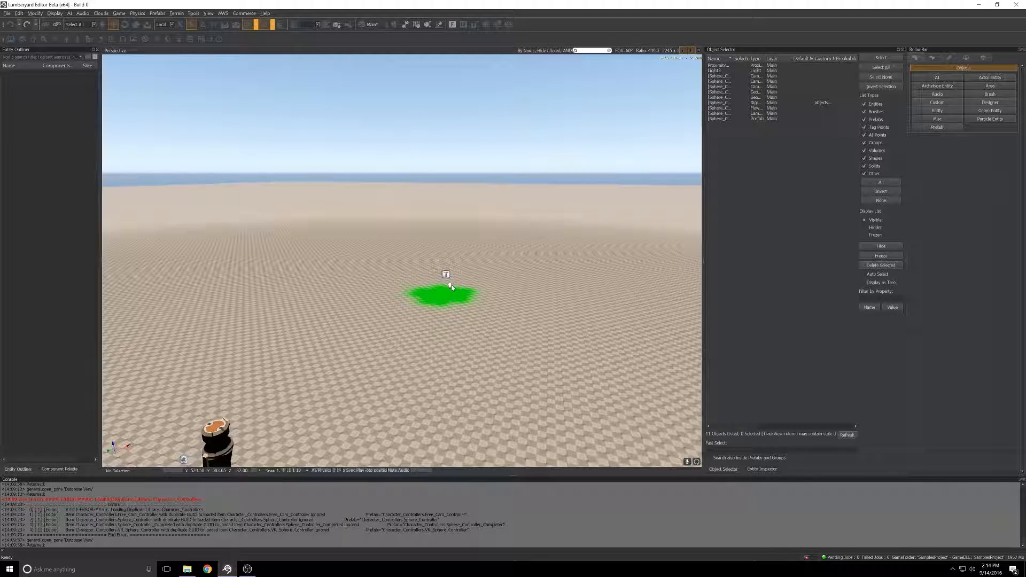
click(446, 275)
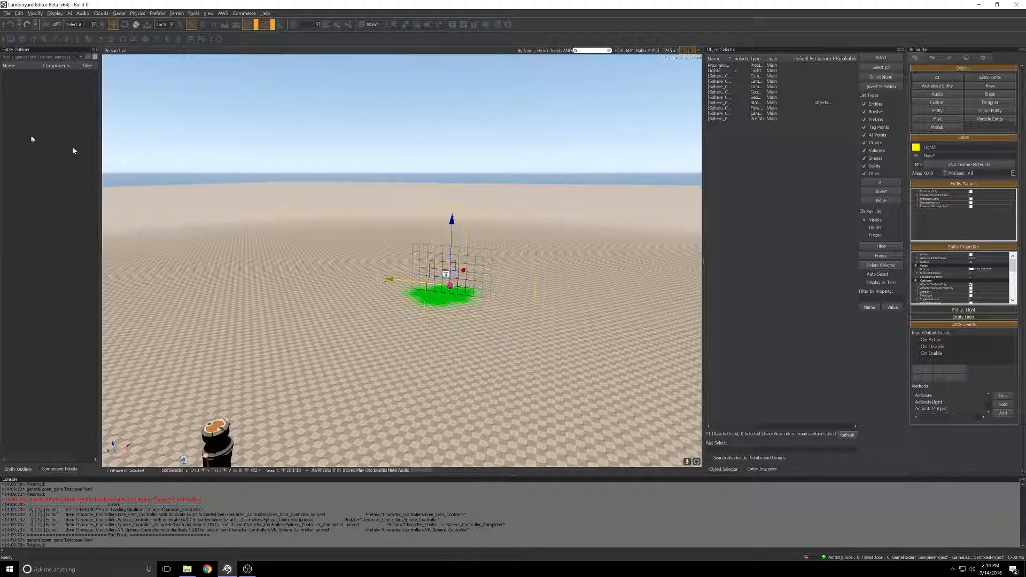
Step: Add the selected light entity as a node in the proximity trigger's flow graph and place it beside the trigger node
drag(0, 47, 653, 31)
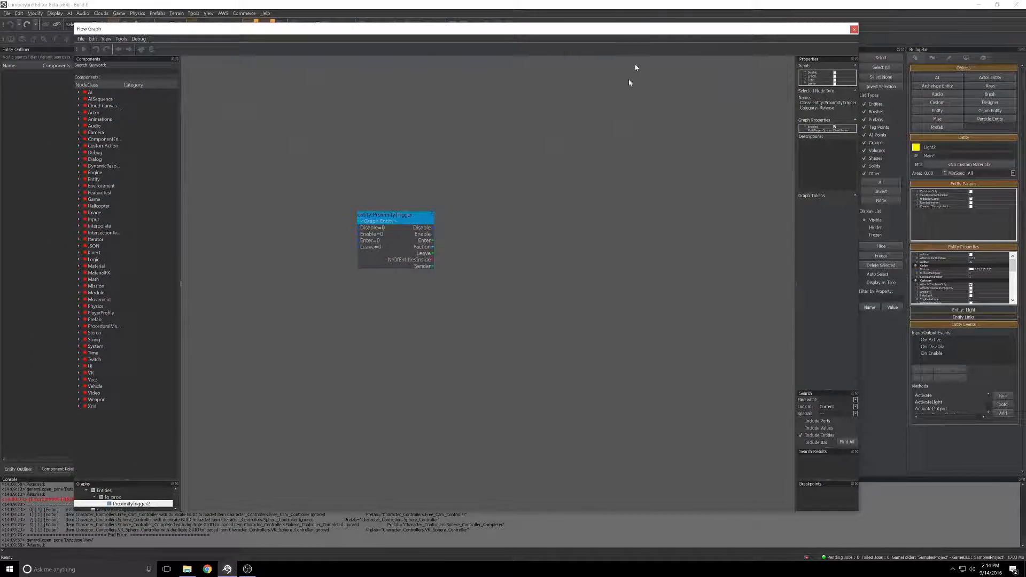
right_click(512, 232)
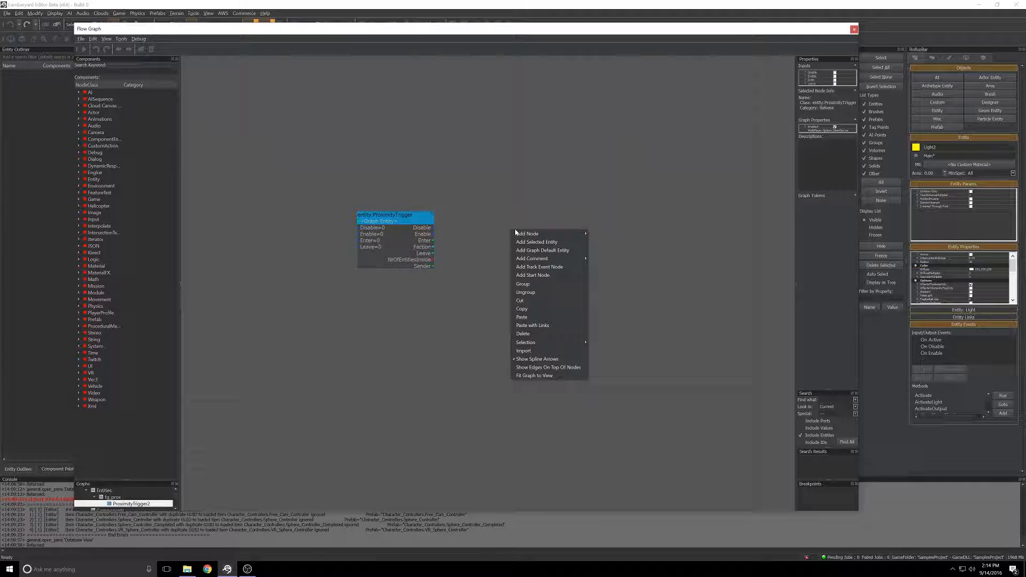
click(552, 244)
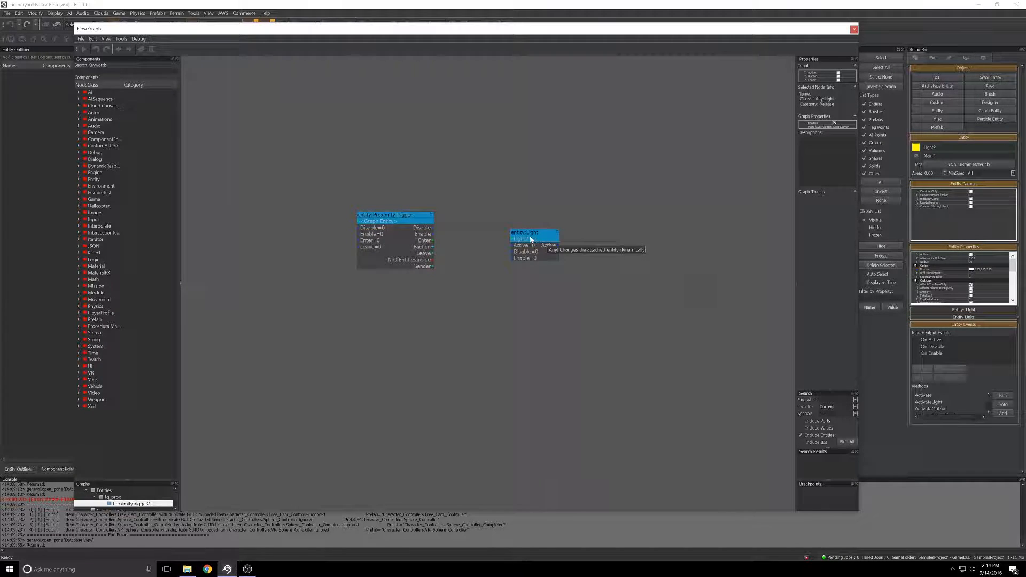
mouse_move(532, 232)
mouse_down()
mouse_move(552, 217)
mouse_move(541, 218)
mouse_up()
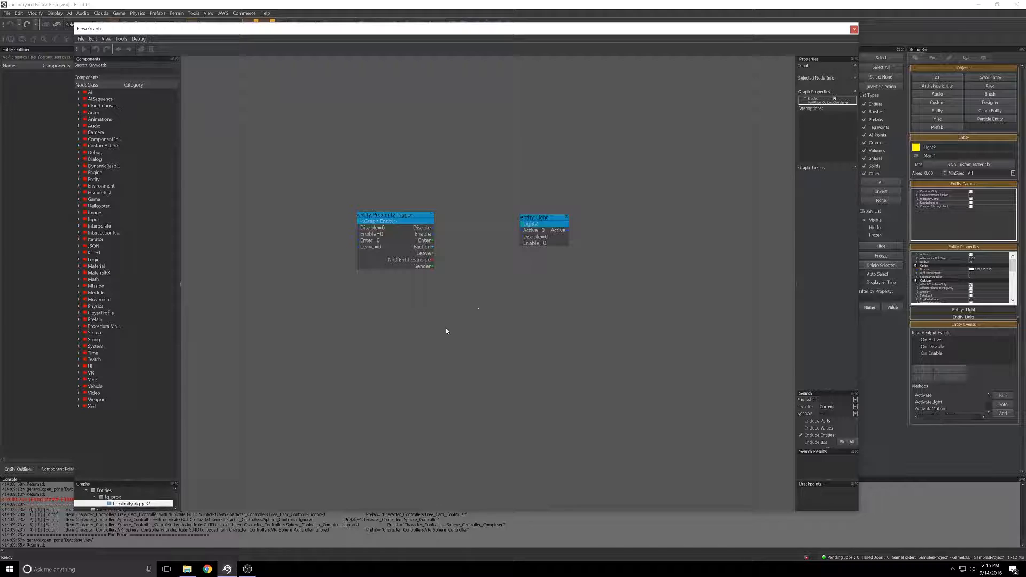
Step: Link the proximity trigger's Enter output to the light's Enable input and its Leave output to the light's Disable input
click(433, 241)
drag(449, 237, 523, 244)
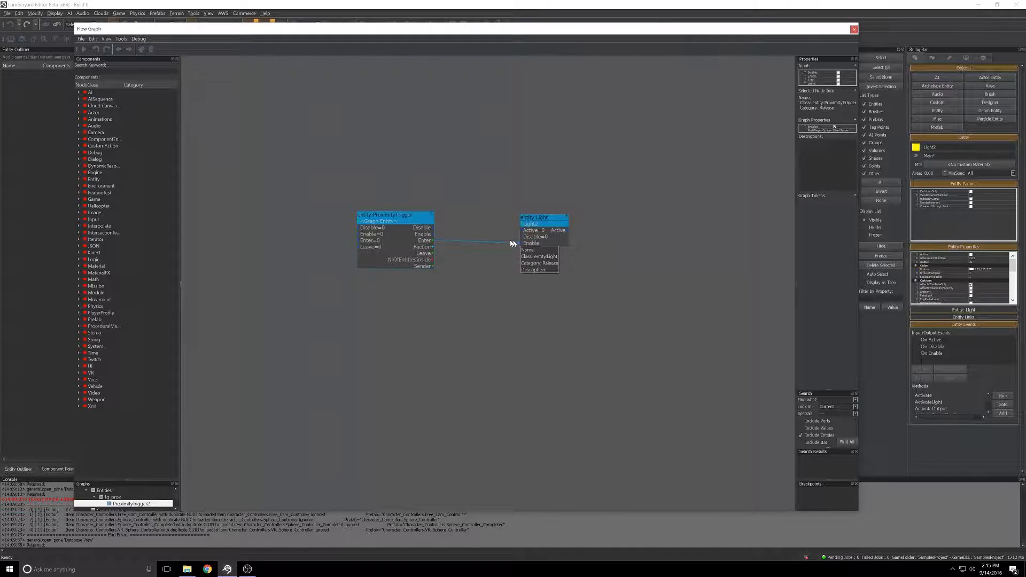
drag(433, 256, 522, 239)
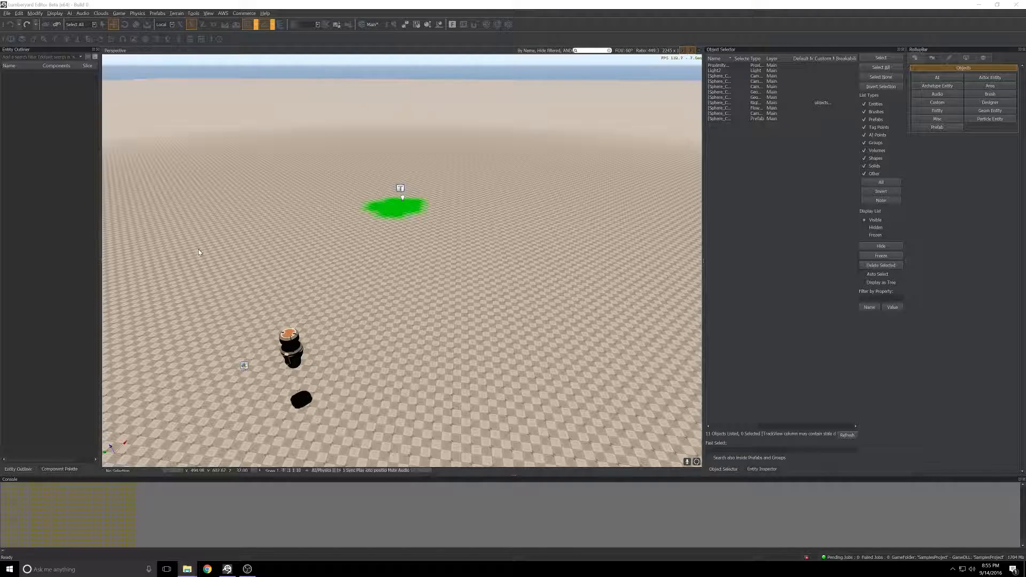
Step: Darken the level by setting the current time of day to about 5:19 PM, and close the Time Of Day window
right_drag(228, 220, 242, 102)
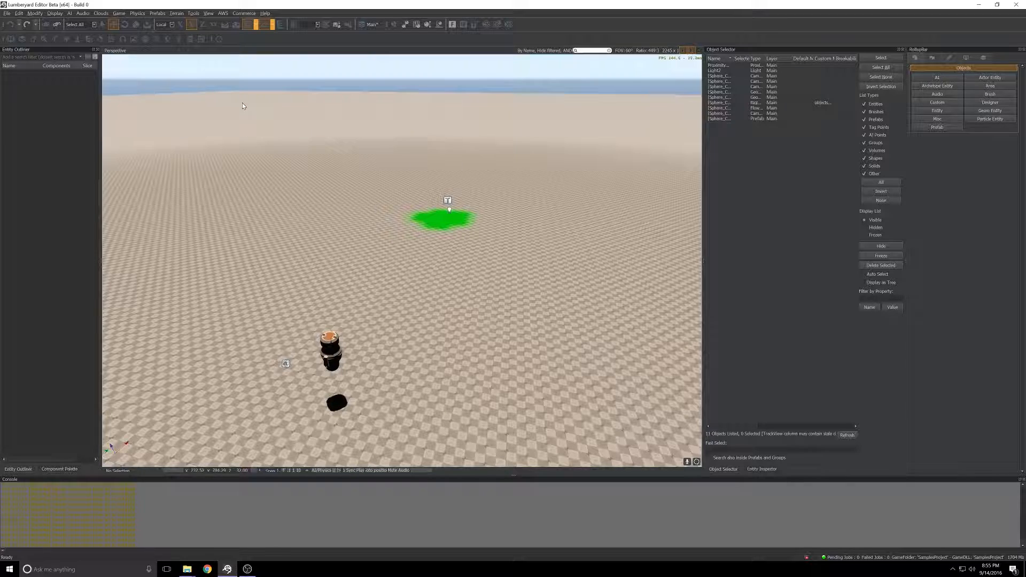
click(167, 39)
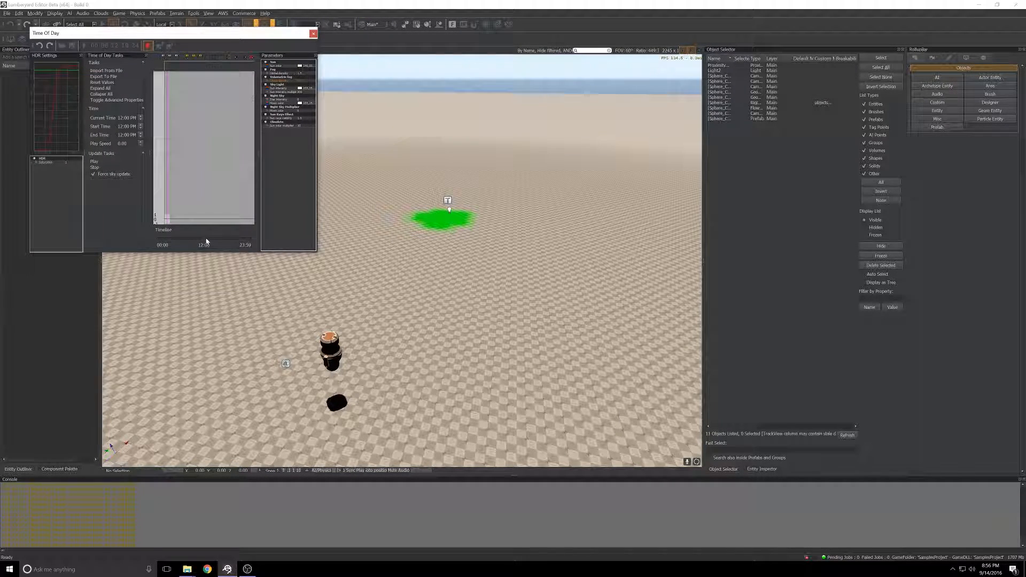
drag(194, 32, 217, 126)
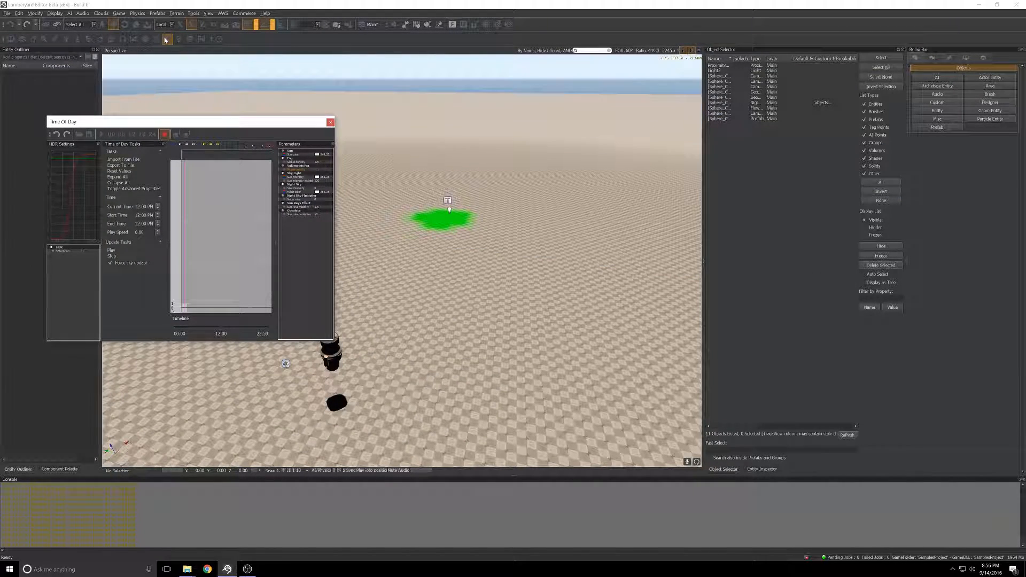
drag(215, 330, 241, 328)
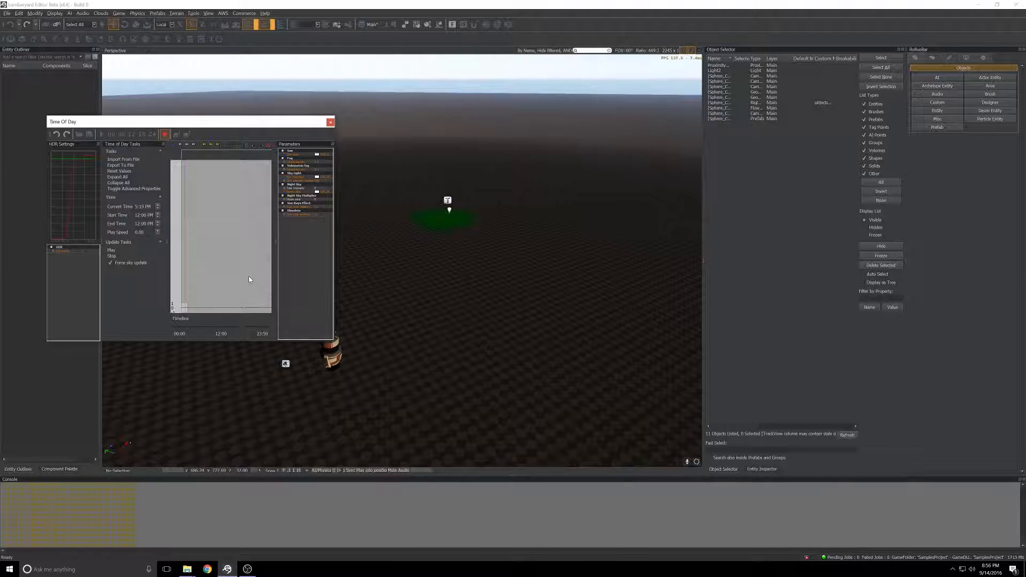
click(331, 123)
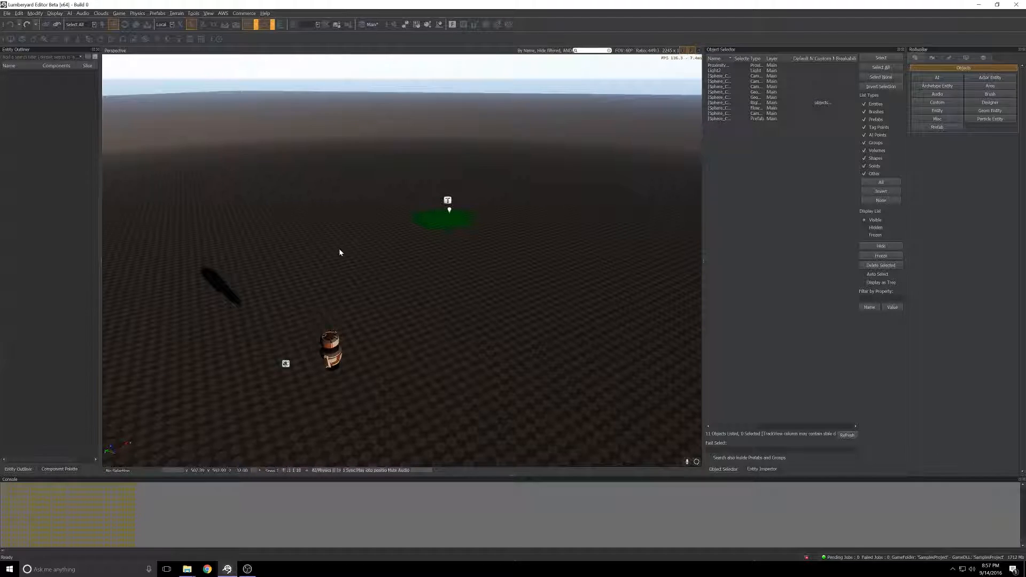
Step: Test the trigger in game mode by moving the character in and out of the green patch, and exit game mode
key(ctrl+g)
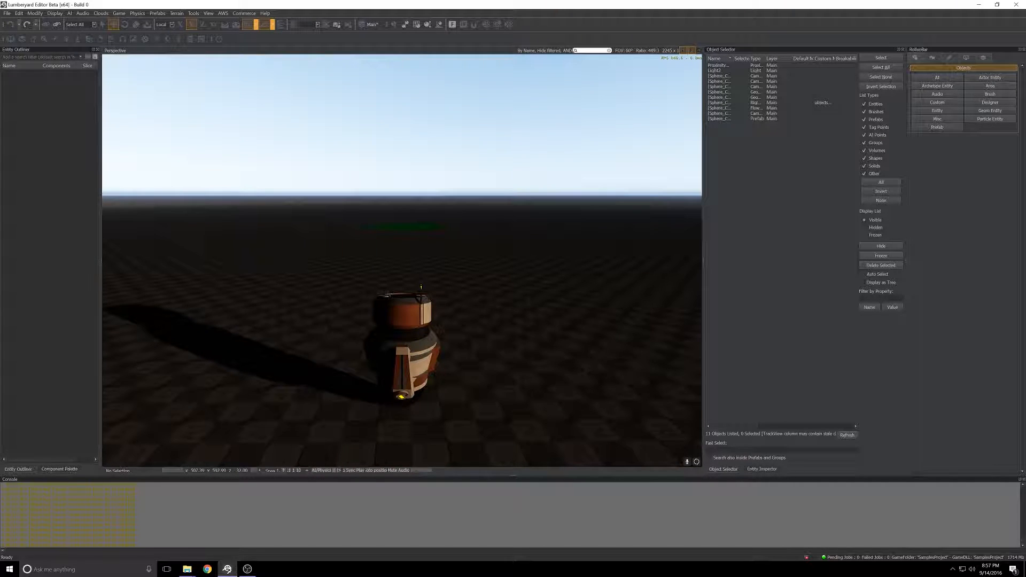
key(w)
key(w)
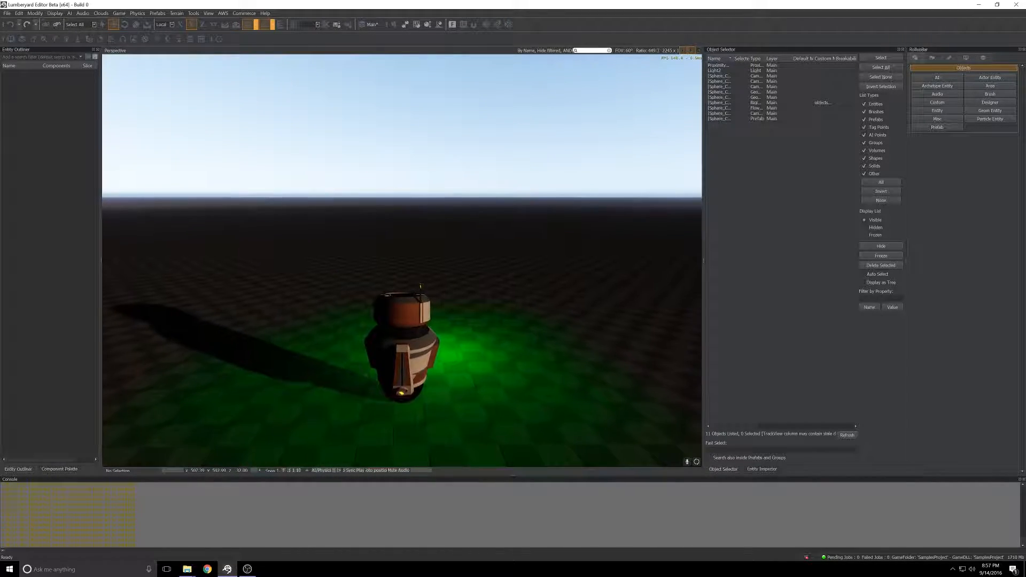
key(s)
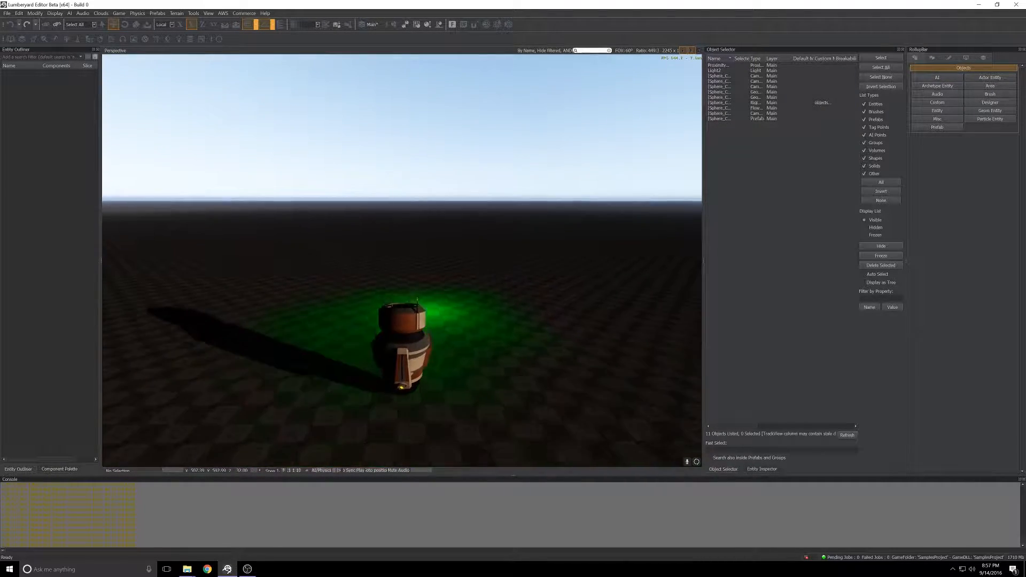
key(w)
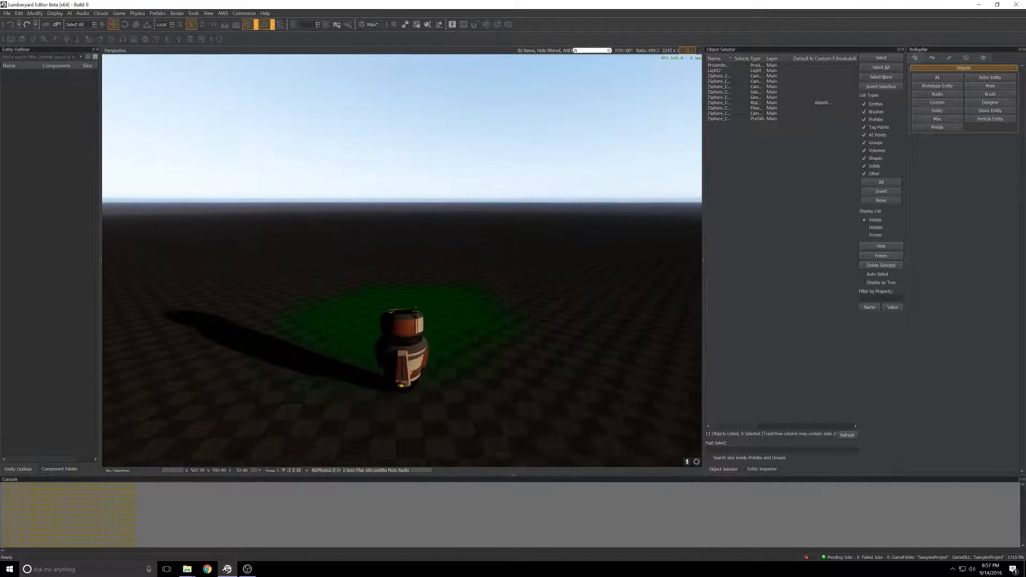
key(s)
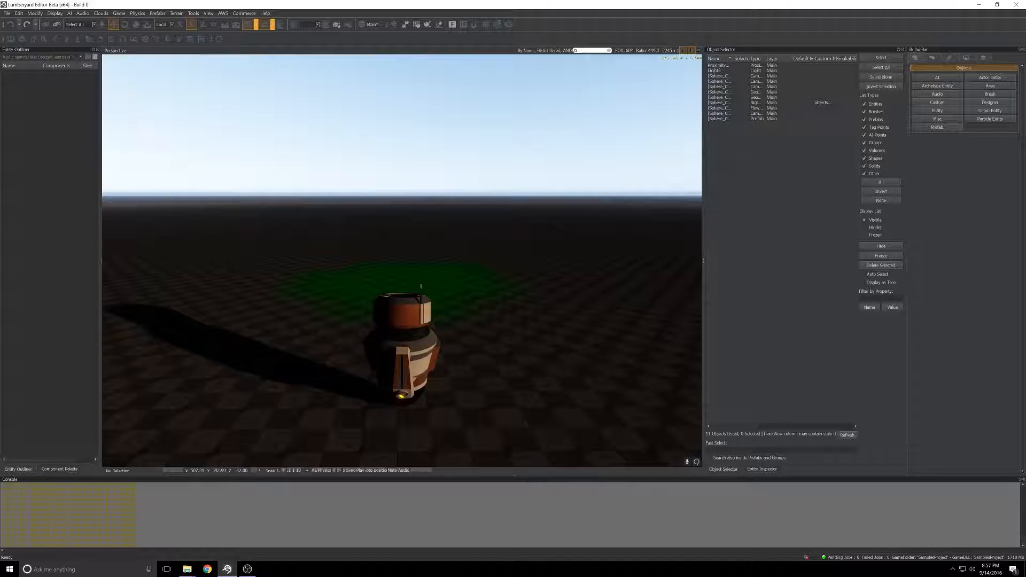
key(Escape)
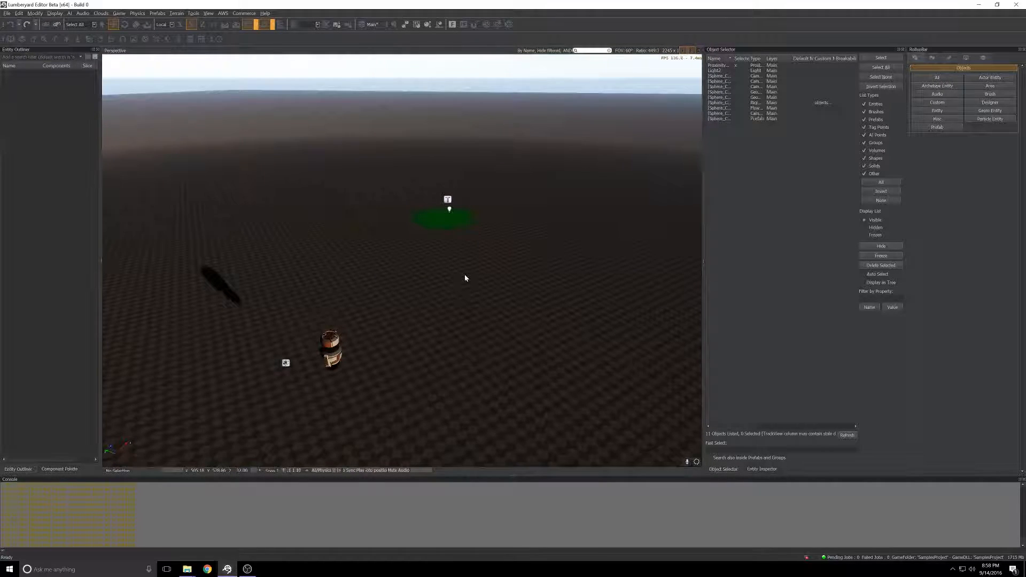
Step: Reopen the proximity trigger's flow graph, remove the link from Leave to Disable, and move the light node farther from the trigger node
click(446, 199)
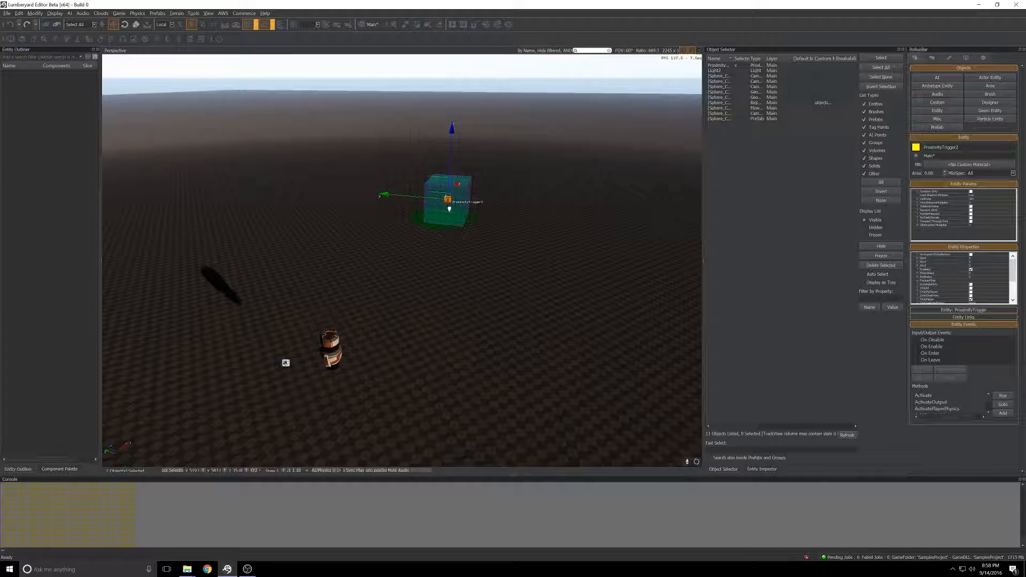
right_click(447, 199)
mouse_move(479, 204)
click(539, 203)
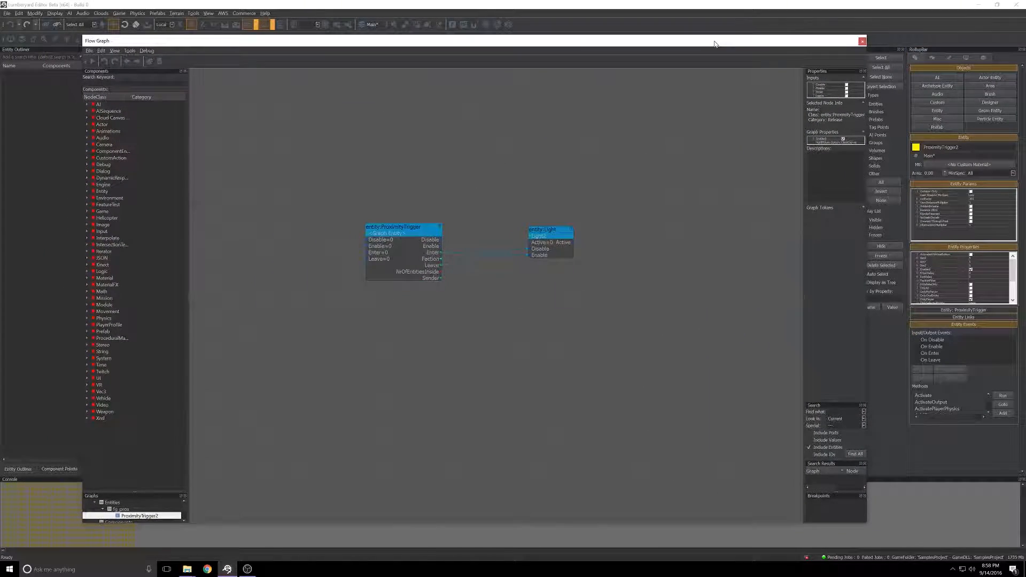
drag(714, 44, 707, 33)
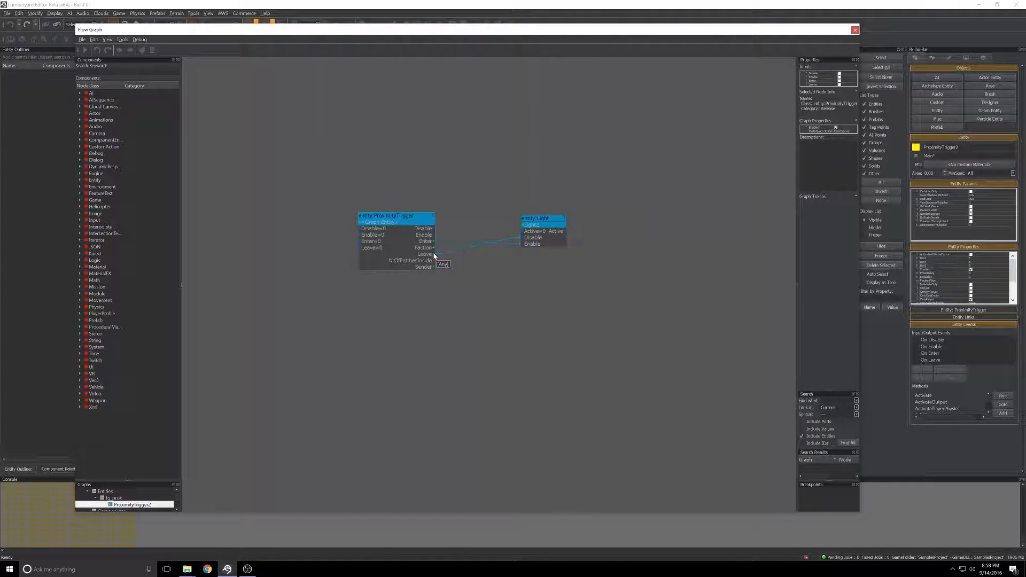
drag(434, 256, 496, 160)
drag(540, 221, 572, 210)
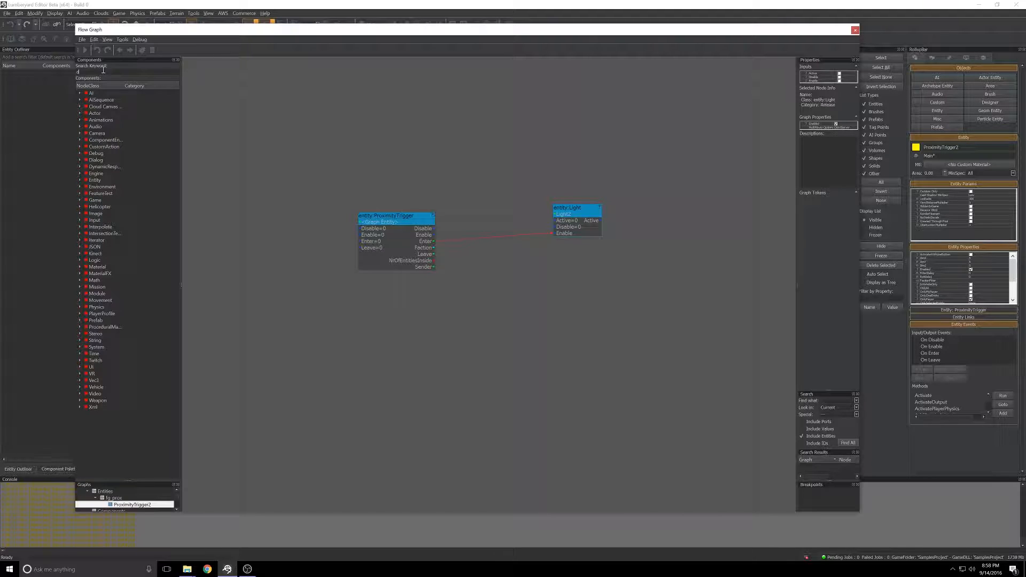
Step: Search the flow graph components for delay and place a Time:Delay node between the trigger and light nodes
text(elay)
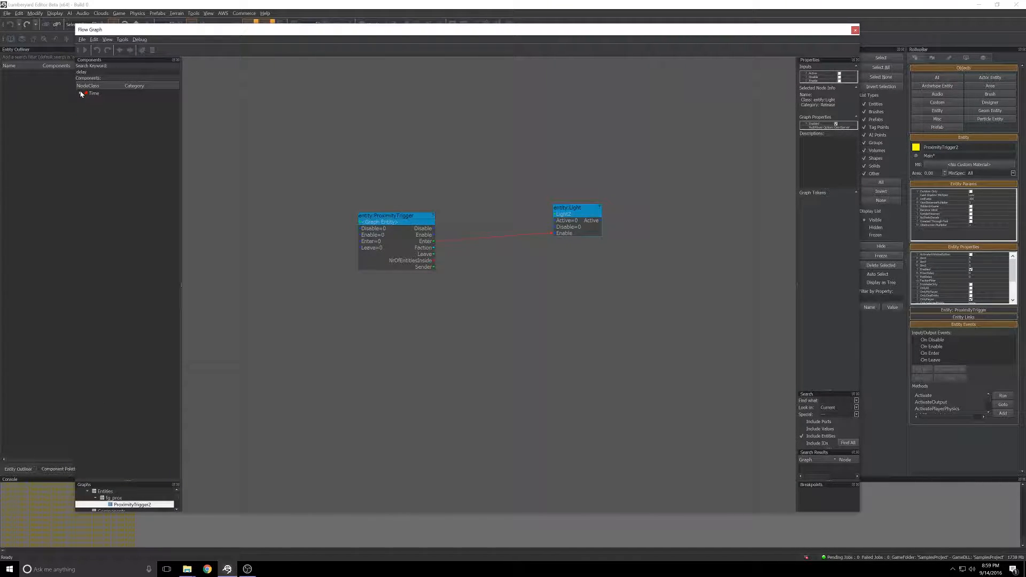
click(80, 93)
drag(101, 102, 497, 252)
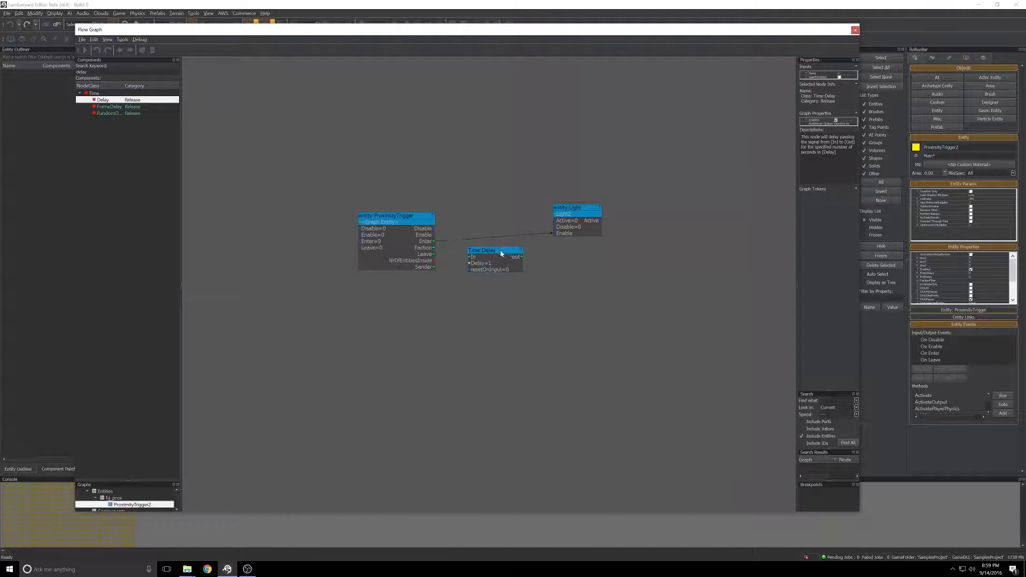
Step: Set the Delay node to 5 seconds and link the trigger's Leave output through it to the light's Disable input
double_click(488, 264)
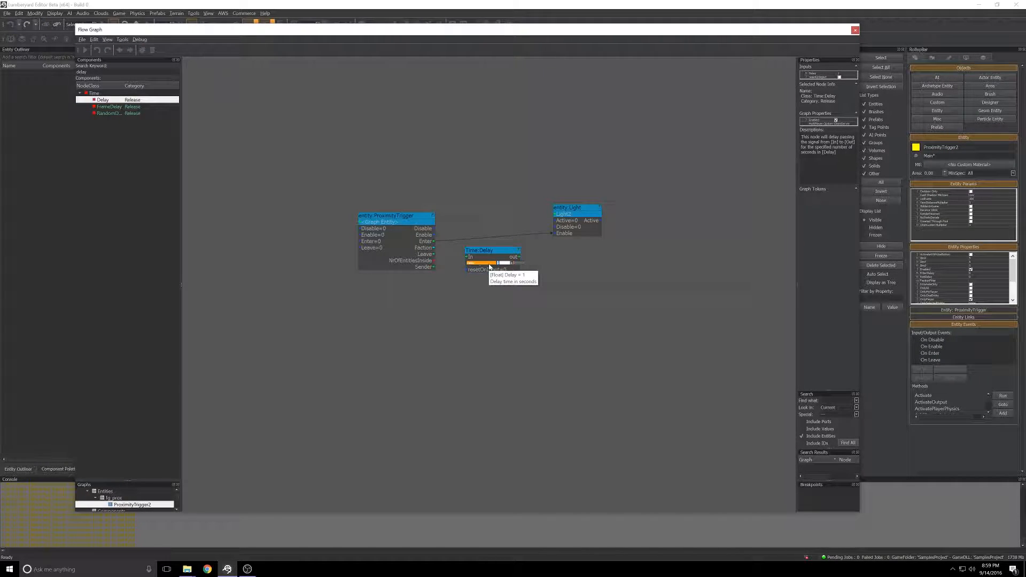
click(481, 293)
double_click(487, 264)
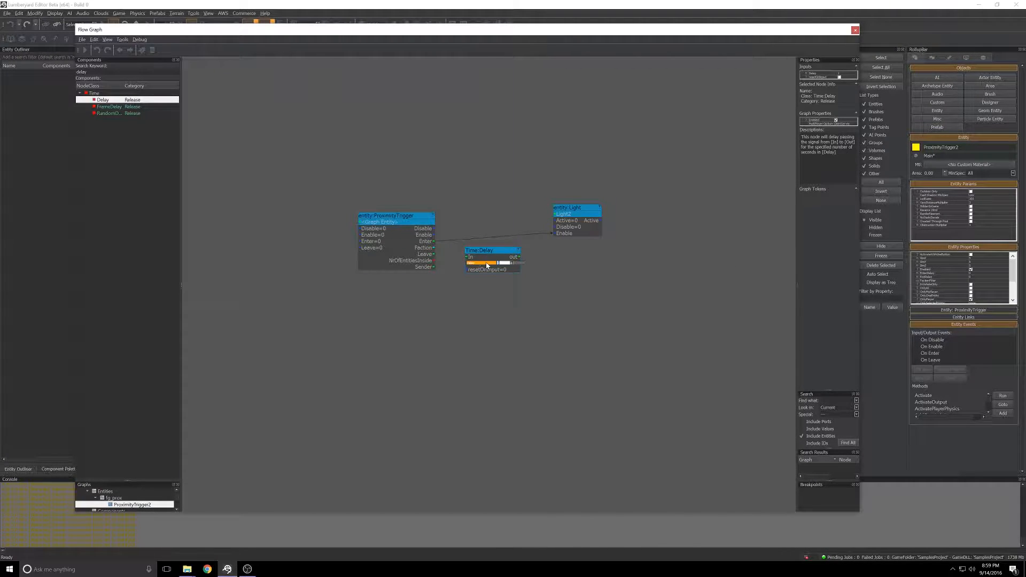
text(5)
key(Return)
drag(433, 257, 554, 226)
drag(762, 31, 0, 33)
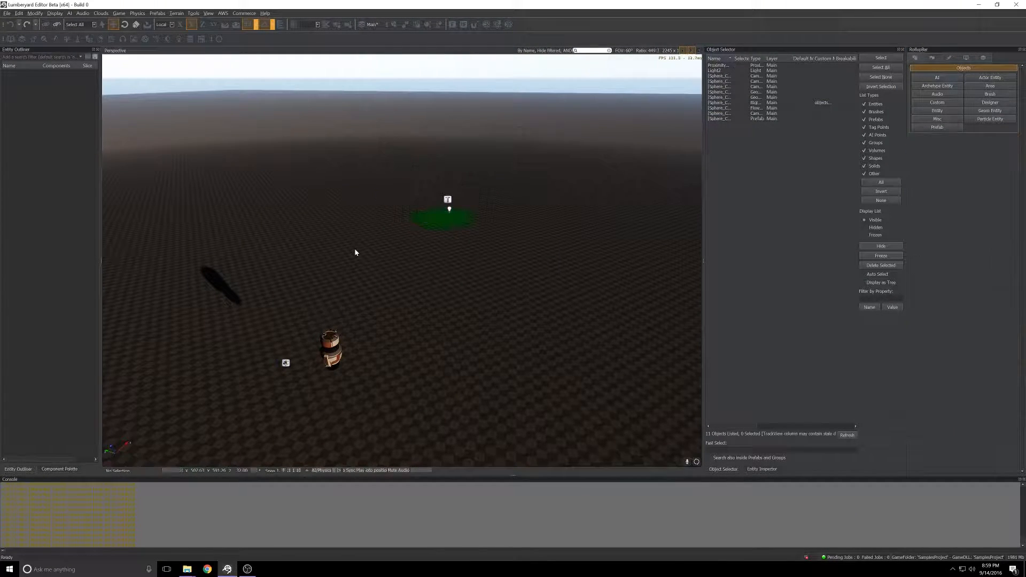
Step: Test the delayed light switch-off in game mode by moving the character into the trigger and back out, and exit
key(ctrl+g)
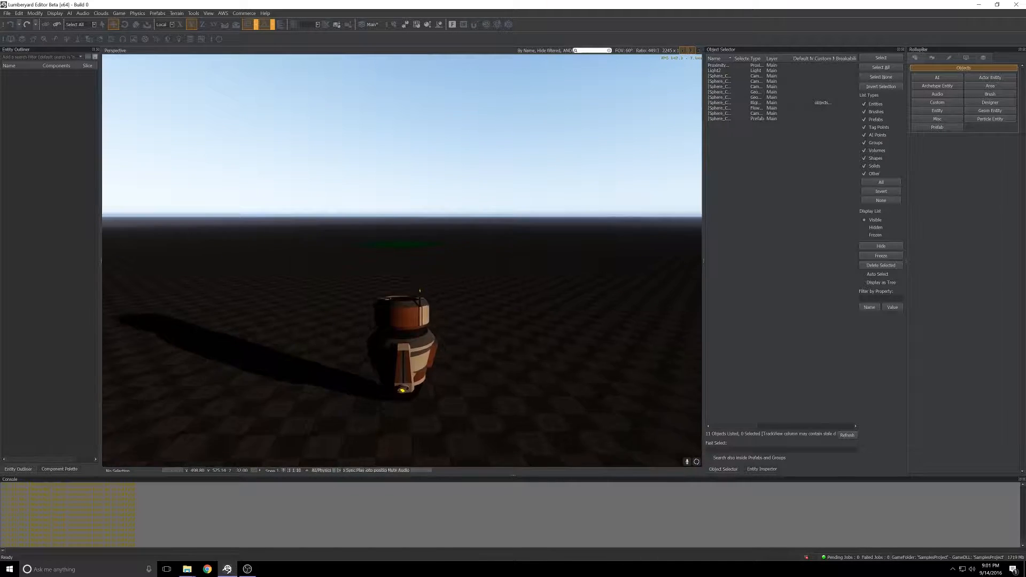
key(w)
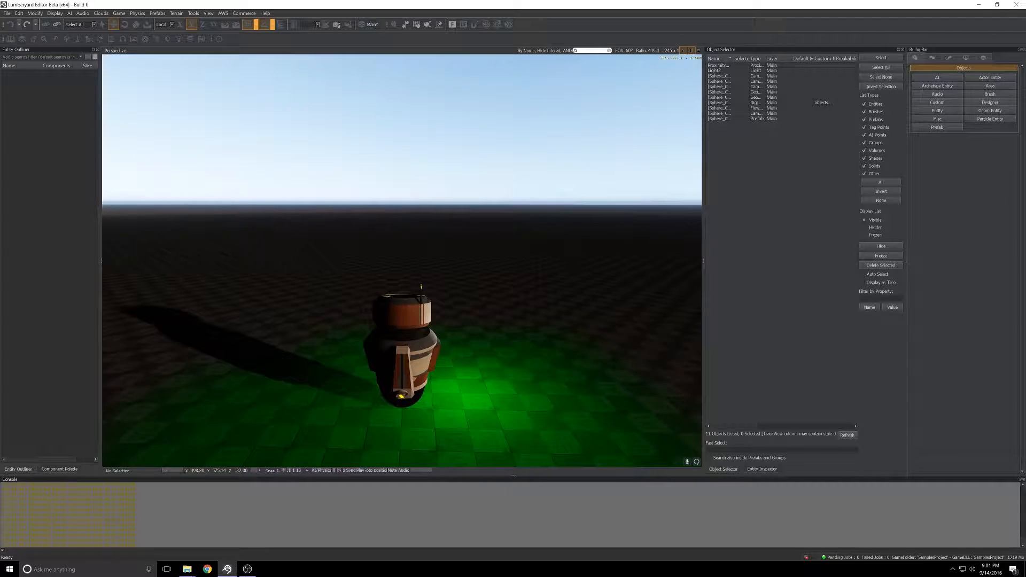
key(s)
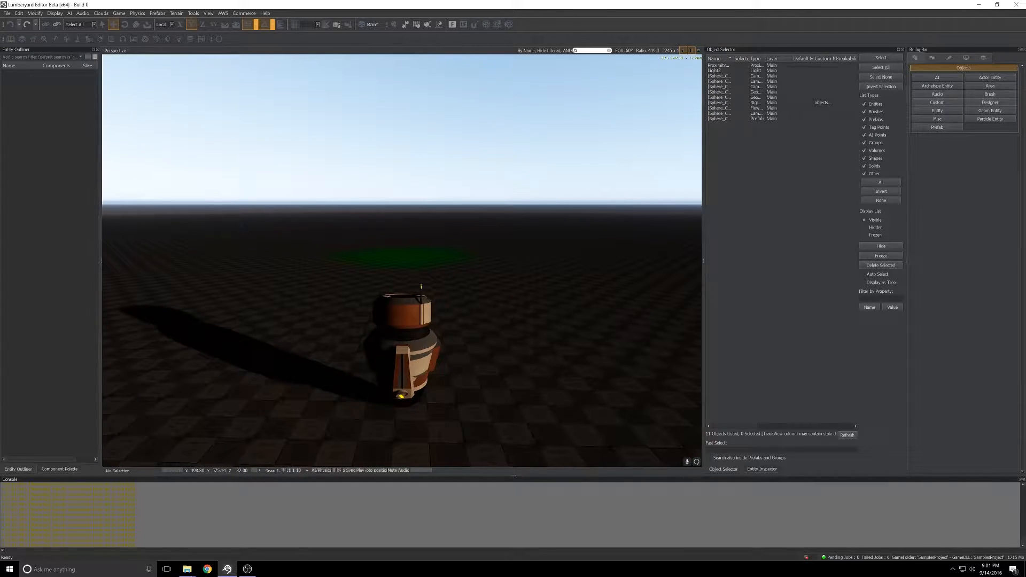
key(Escape)
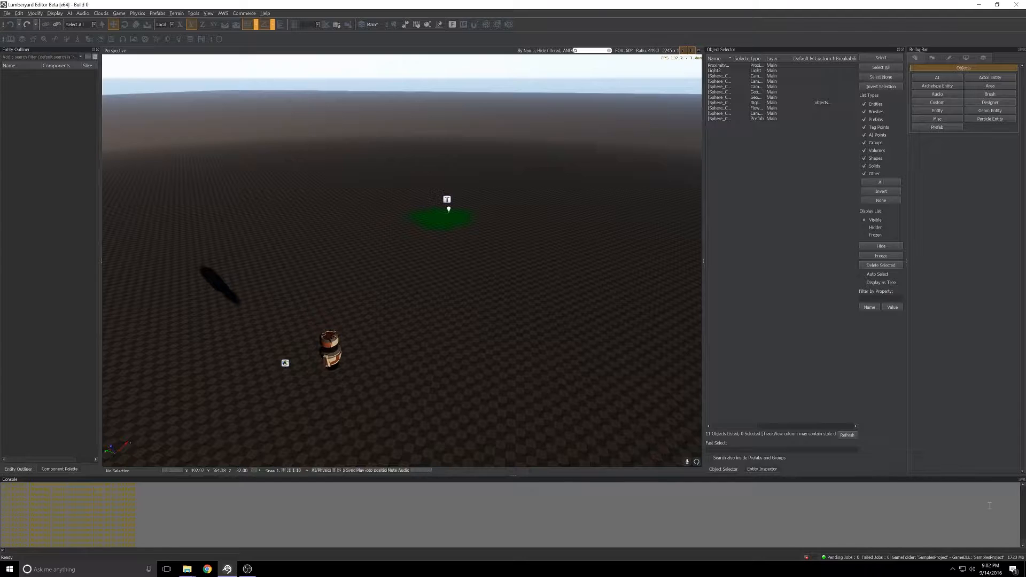